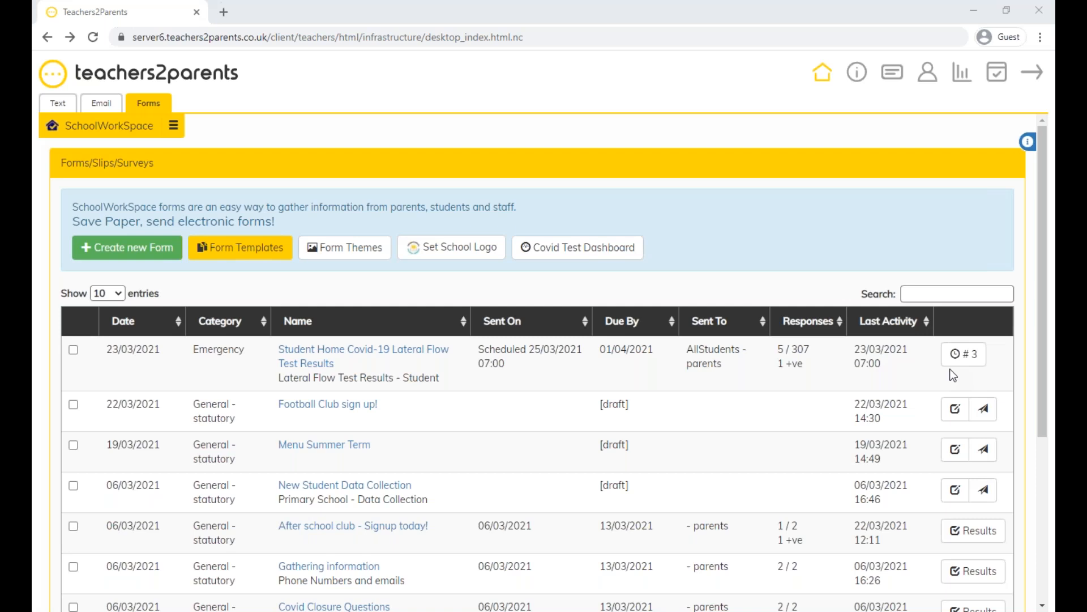
# - Review the send history of the Student Home Covid-19 Lateral Flow Test Results form and open the results sent 22/03/2021
pyautogui.click(958, 356)
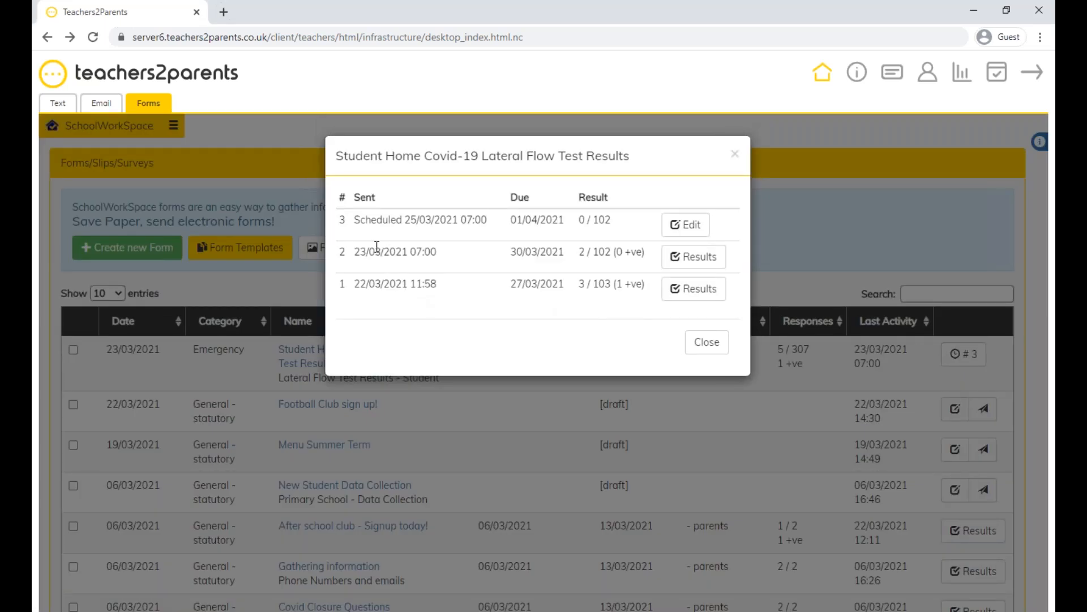
pyautogui.moveTo(355, 284); pyautogui.dragTo(382, 253)
pyautogui.click(417, 280)
pyautogui.moveTo(405, 220); pyautogui.dragTo(420, 217)
pyautogui.click(533, 298)
pyautogui.click(692, 289)
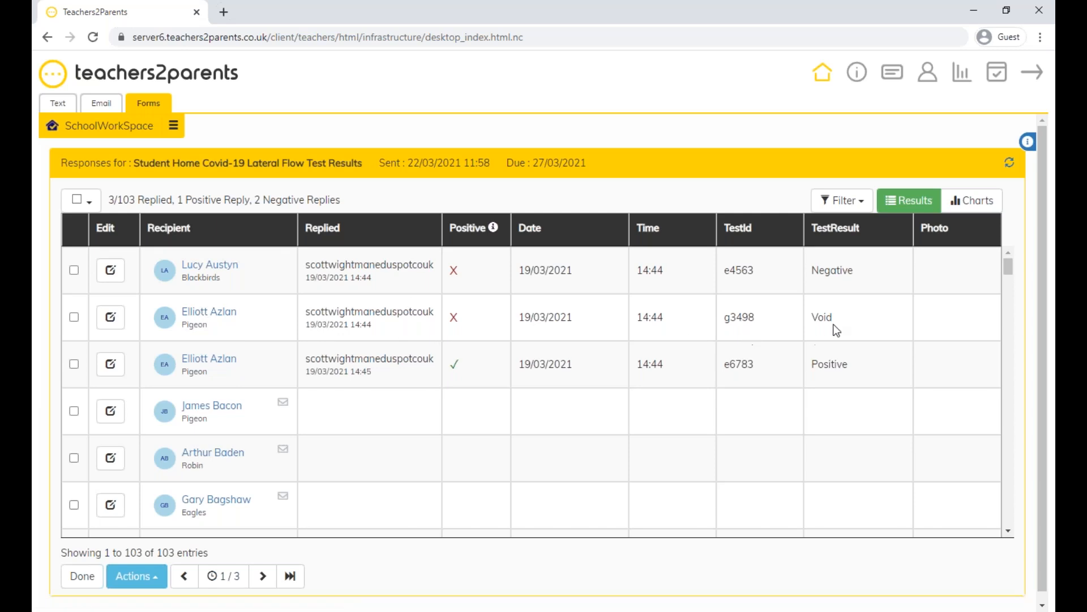
# - Examine the Void and Positive test results, view the full response with the positive result, and close it
pyautogui.moveTo(813, 316); pyautogui.dragTo(834, 315)
pyautogui.moveTo(814, 364); pyautogui.dragTo(841, 363)
pyautogui.click(110, 365)
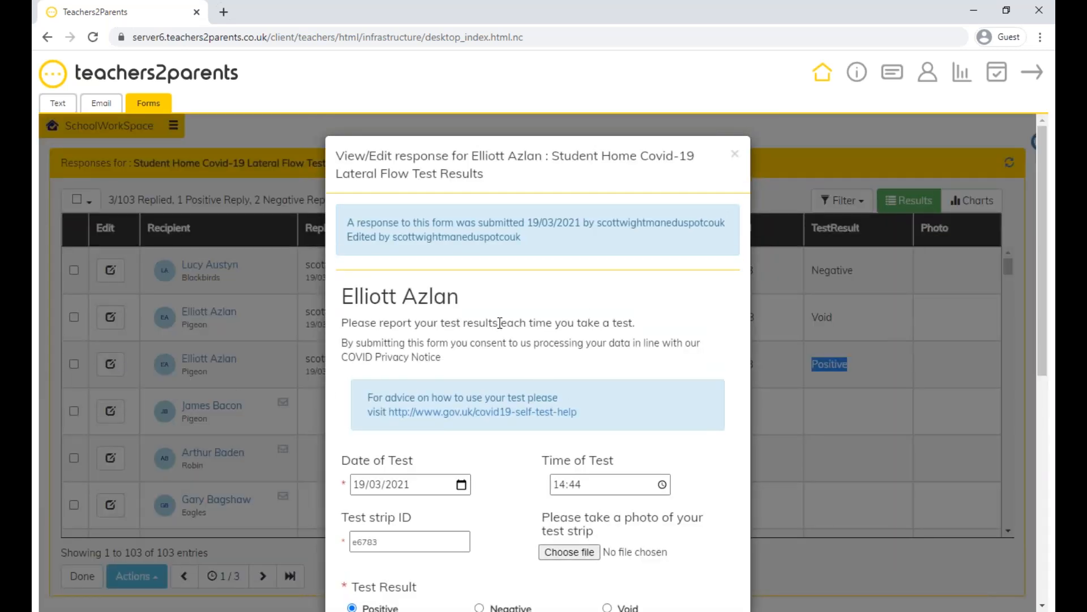
pyautogui.scroll(-1, 532, 362)
pyautogui.scroll(-5, 531, 361)
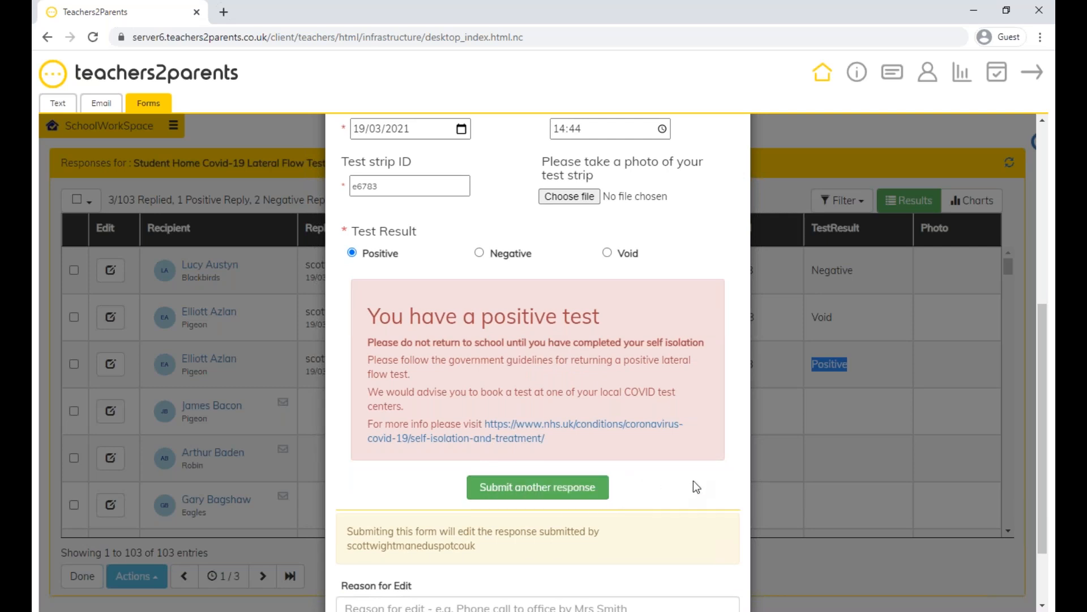
pyautogui.scroll(6, 734, 474)
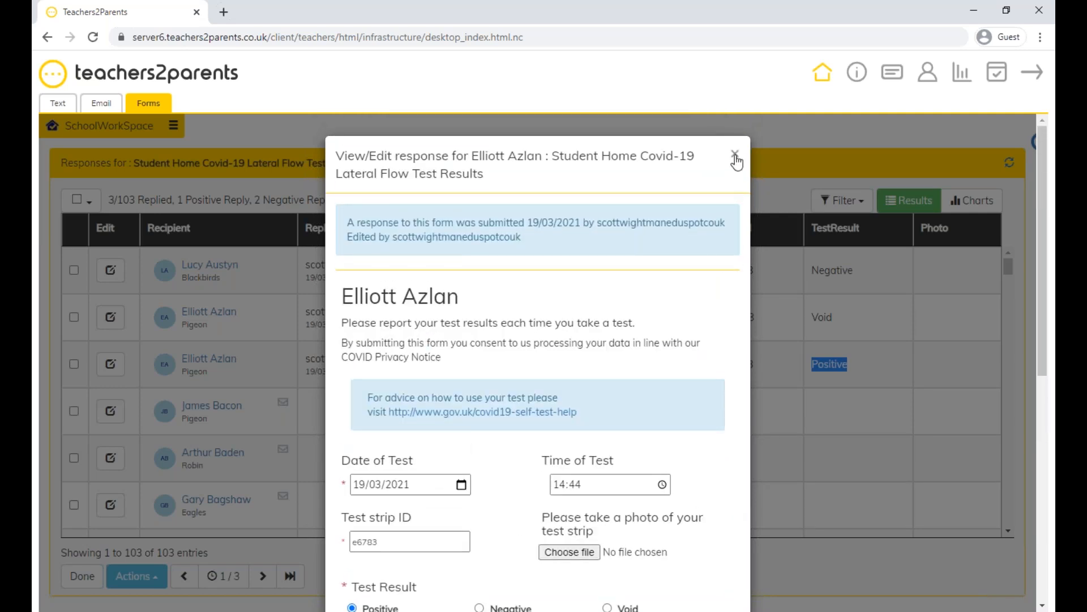
pyautogui.click(735, 159)
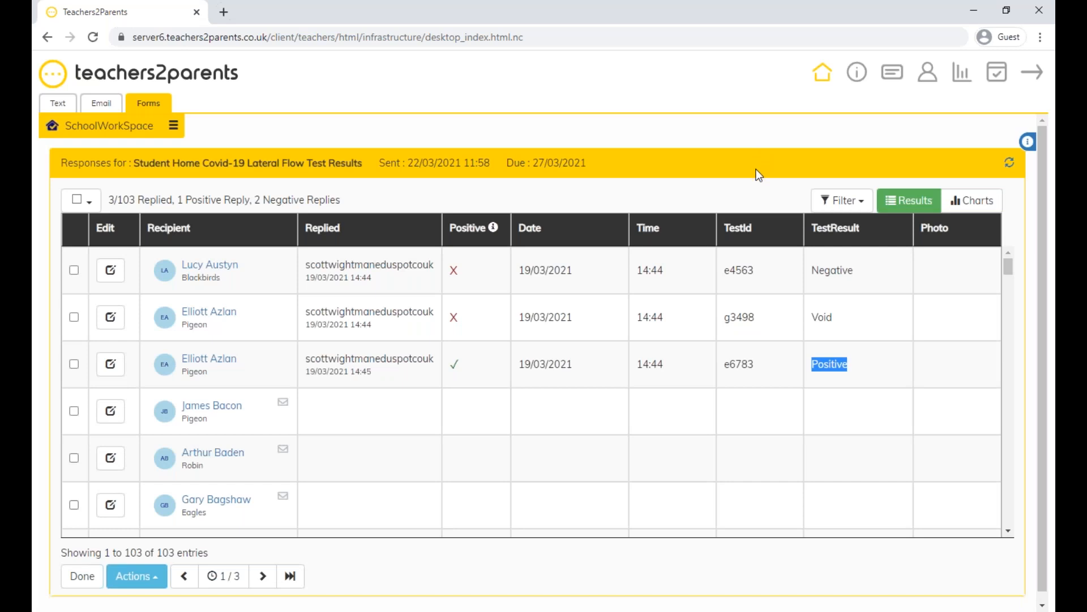
# - Go back to the form's send history and open the send scheduled for 25/03/2021 07:00 for editing
pyautogui.click(749, 197)
pyautogui.hotkey('alt', 'Left')
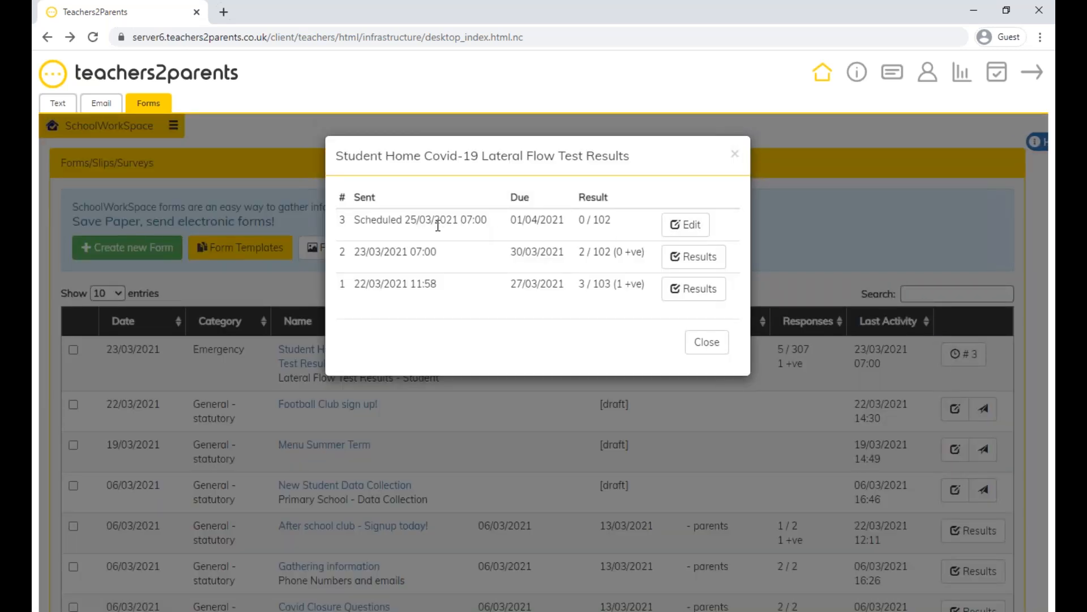
pyautogui.click(693, 231)
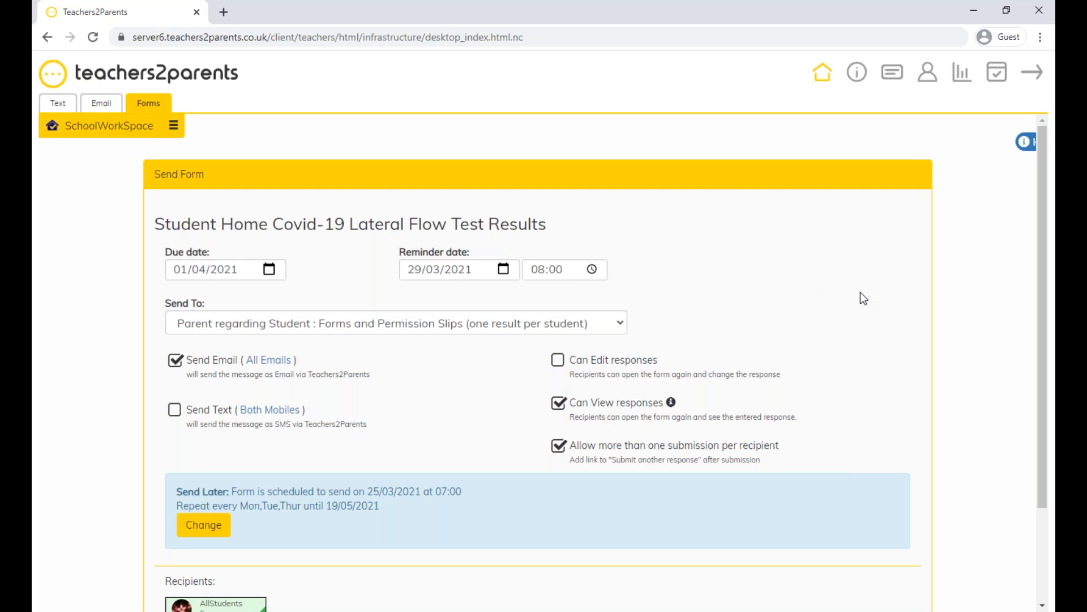
pyautogui.scroll(-1, 857, 306)
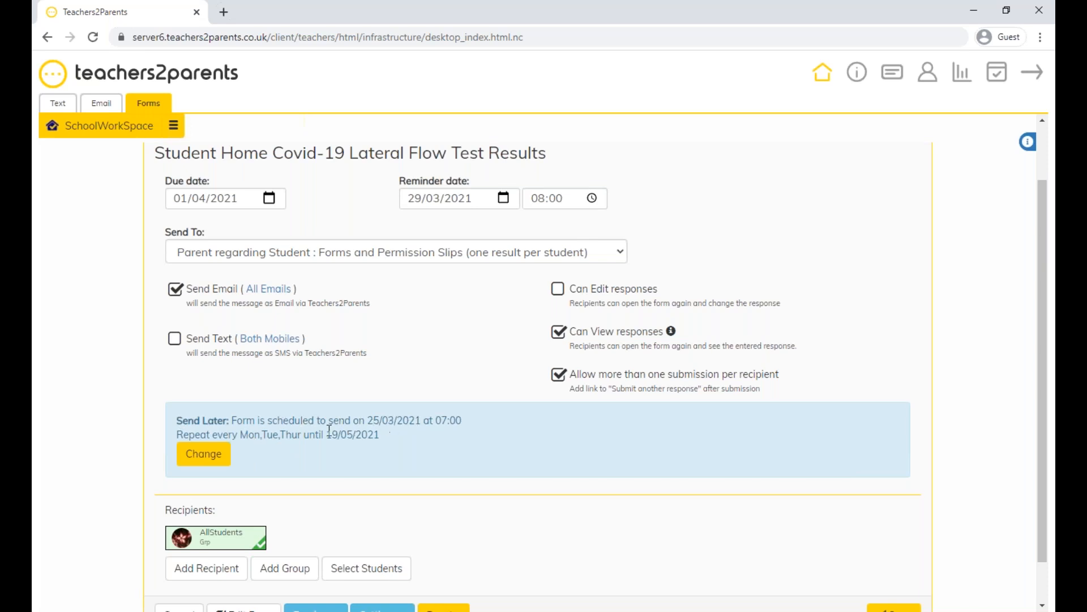
# - Review the days of the week and end date in the repeat send schedule, and return to the forms list
pyautogui.click(222, 458)
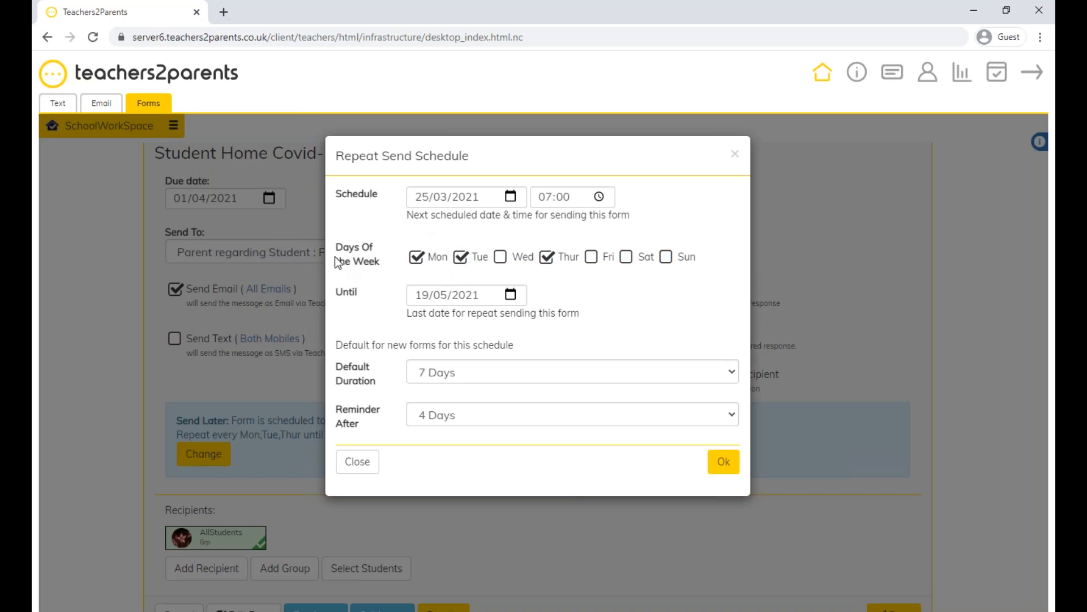
pyautogui.moveTo(366, 264); pyautogui.dragTo(385, 267)
pyautogui.click(381, 264)
pyautogui.moveTo(337, 291); pyautogui.dragTo(358, 291)
pyautogui.click(370, 298)
pyautogui.click(734, 157)
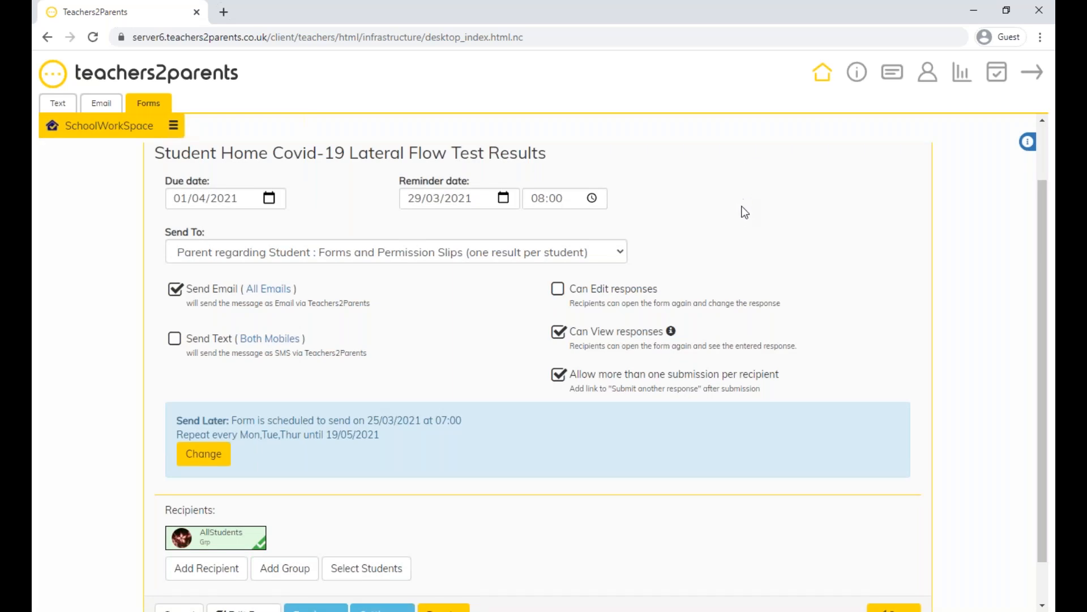
pyautogui.click(91, 136)
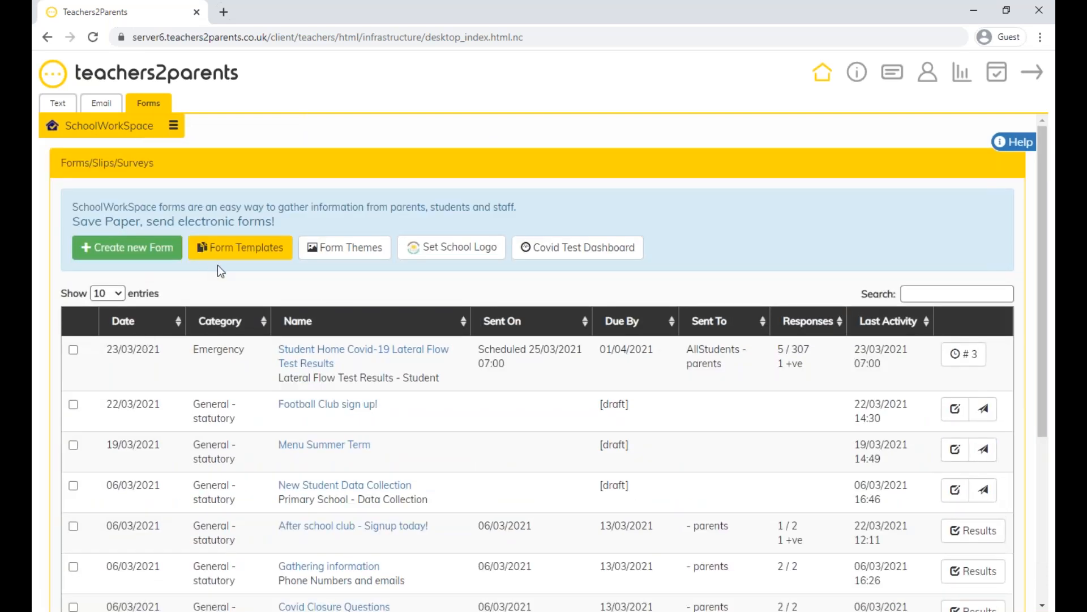
# - Start a new form and examine the staff, student and student internal Lateral Flow Test Results templates
pyautogui.click(153, 260)
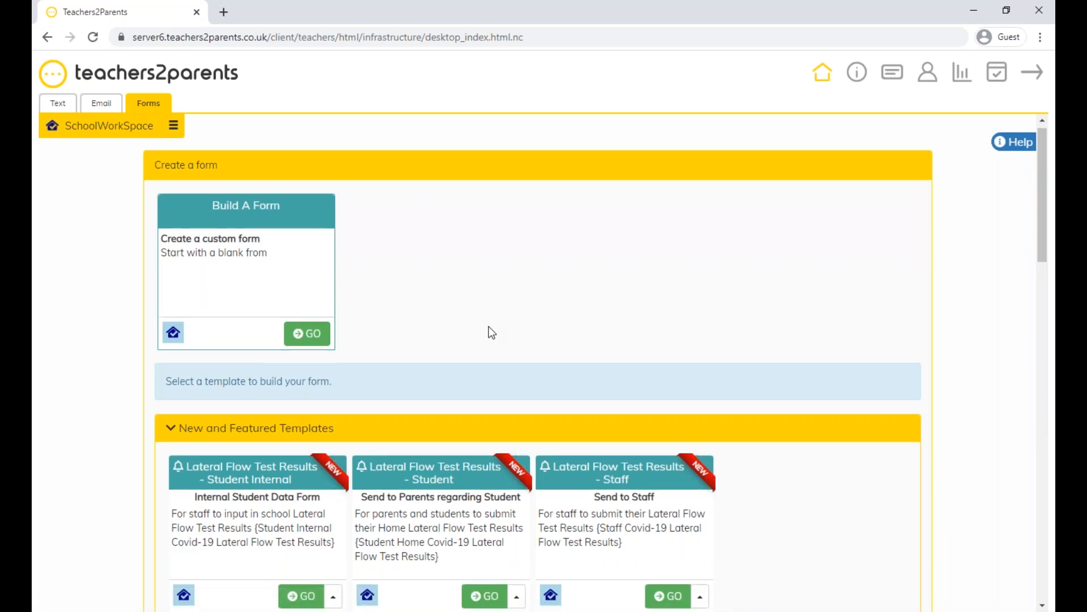
pyautogui.scroll(-1, 492, 333)
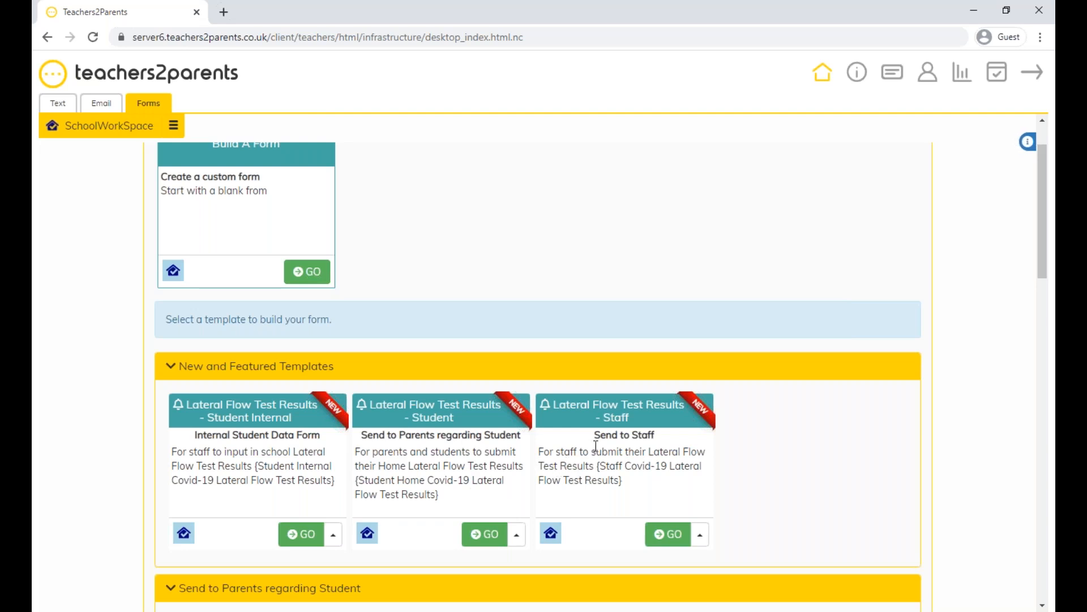
pyautogui.moveTo(598, 436); pyautogui.dragTo(655, 435)
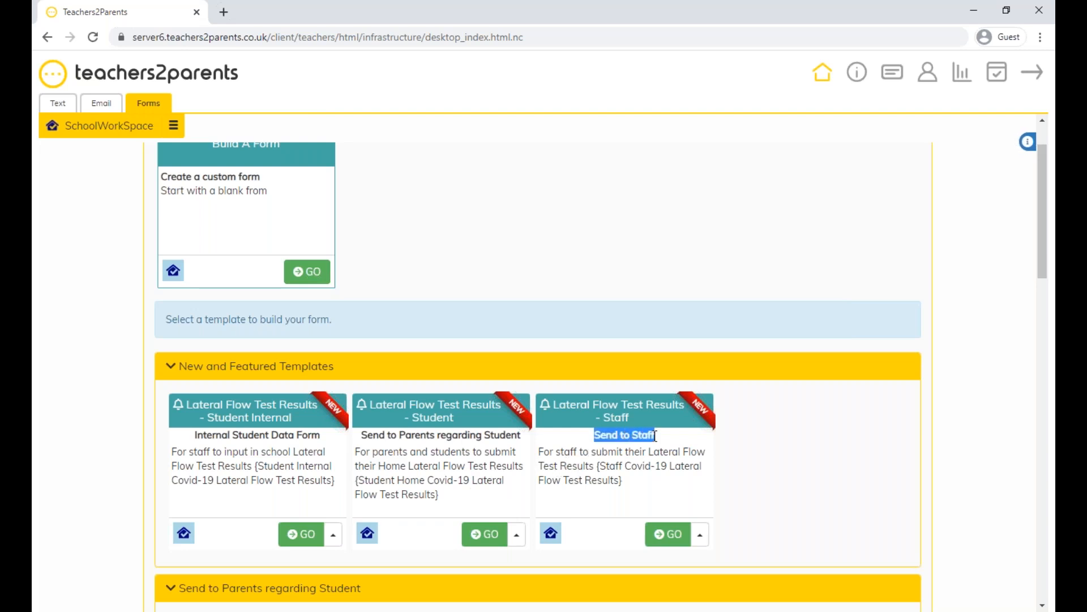
pyautogui.click(751, 435)
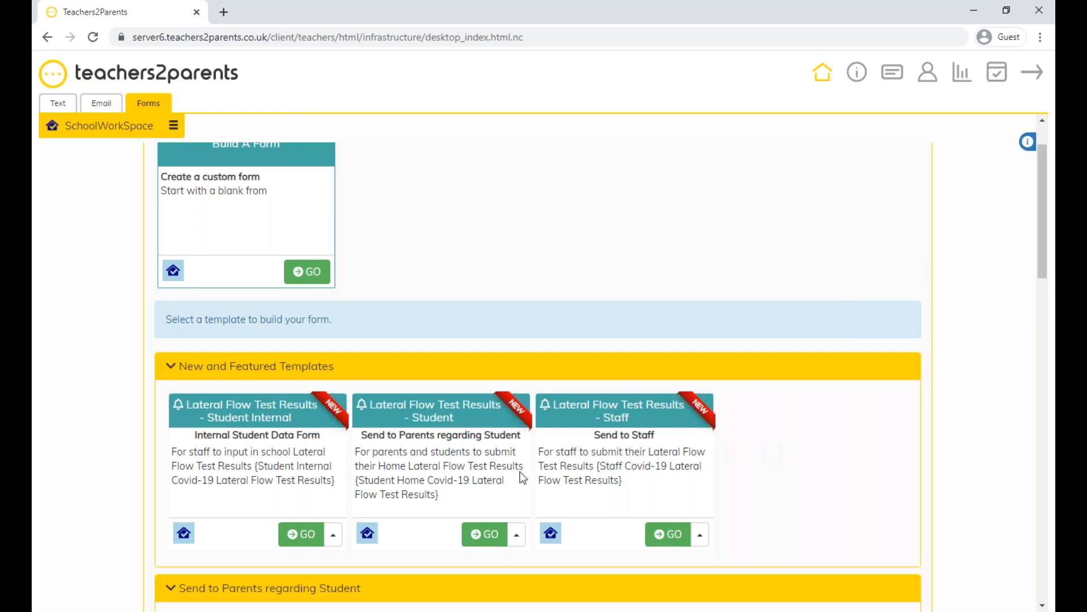
pyautogui.moveTo(365, 437); pyautogui.dragTo(522, 435)
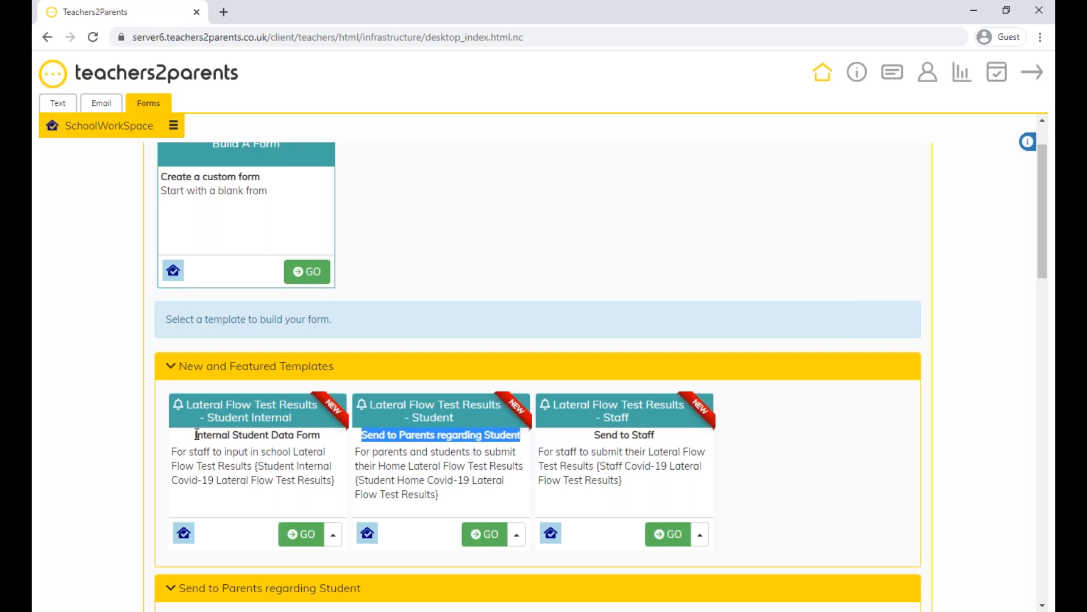
pyautogui.moveTo(197, 435); pyautogui.dragTo(323, 437)
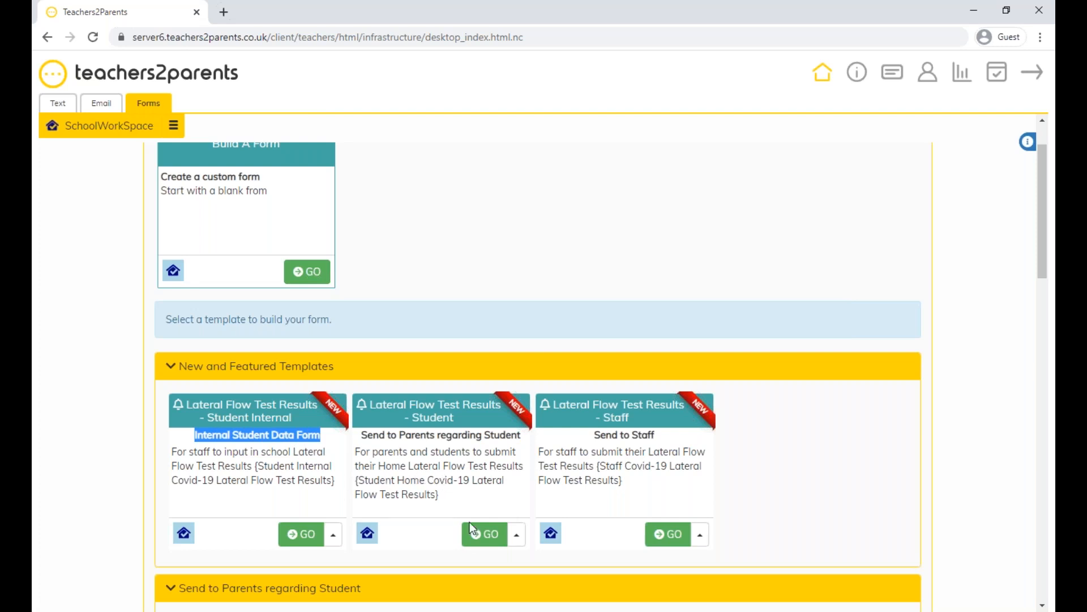
# - View the creation options of the Lateral Flow Test Results - Student template, close them and return to the forms list
pyautogui.click(486, 535)
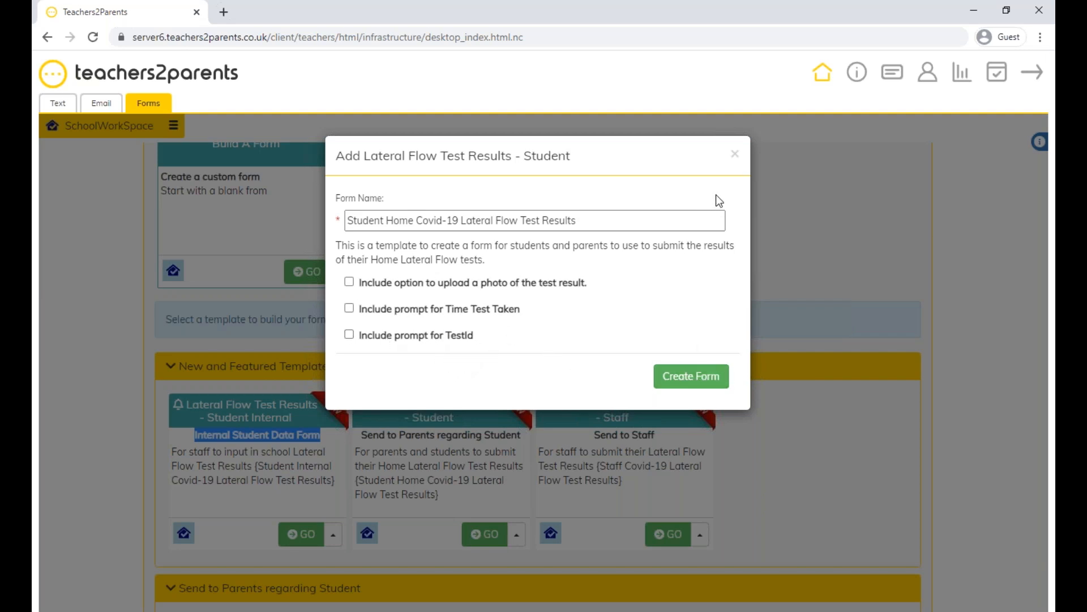
pyautogui.click(735, 158)
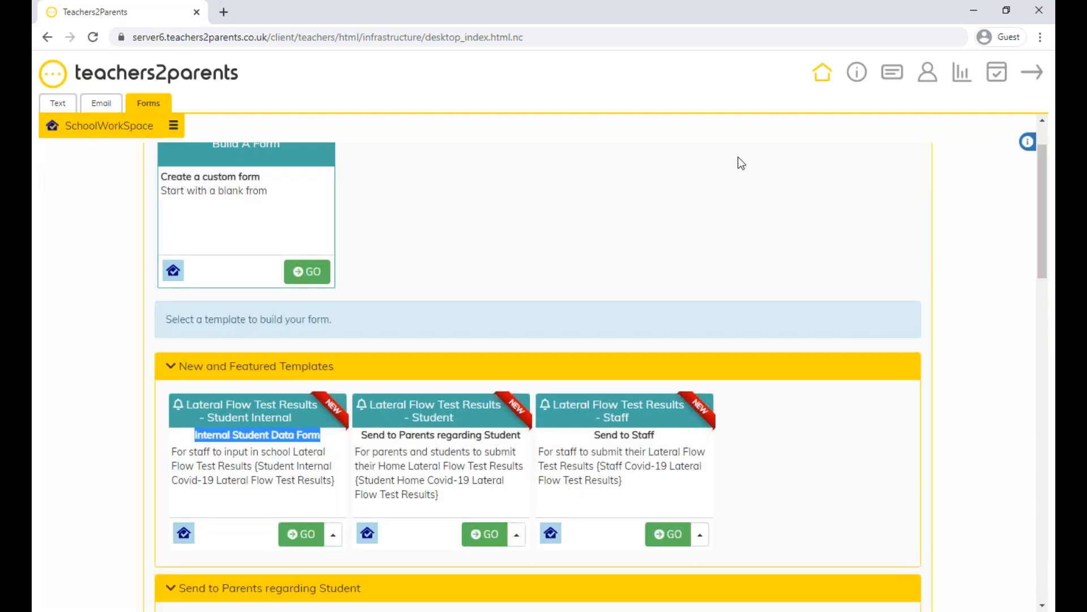
pyautogui.click(68, 126)
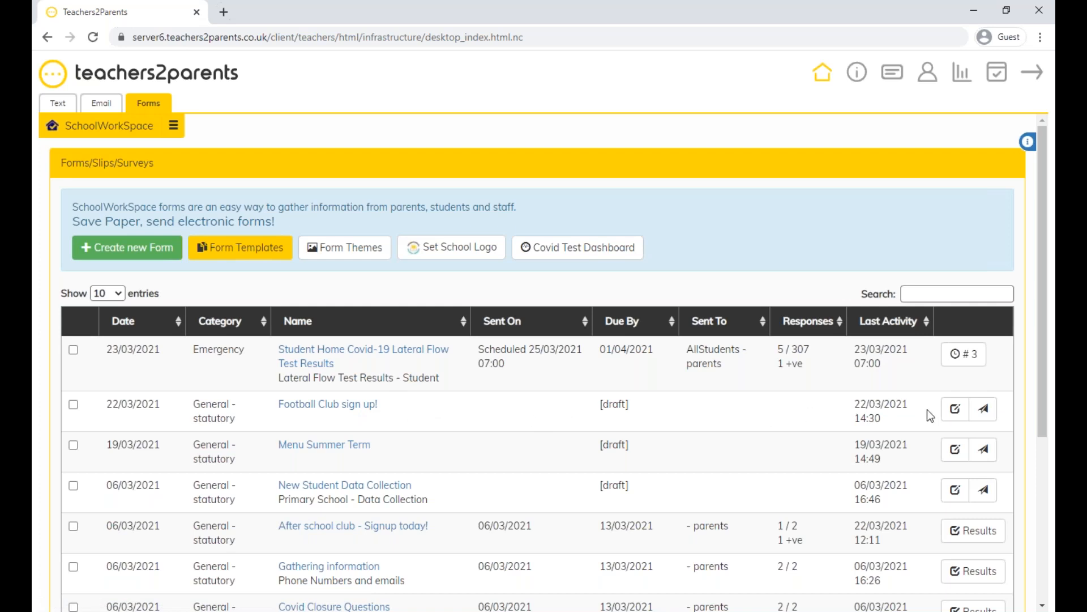
# - Open the Football Club sign up! draft for editing, preview the form, and close the preview
pyautogui.click(952, 410)
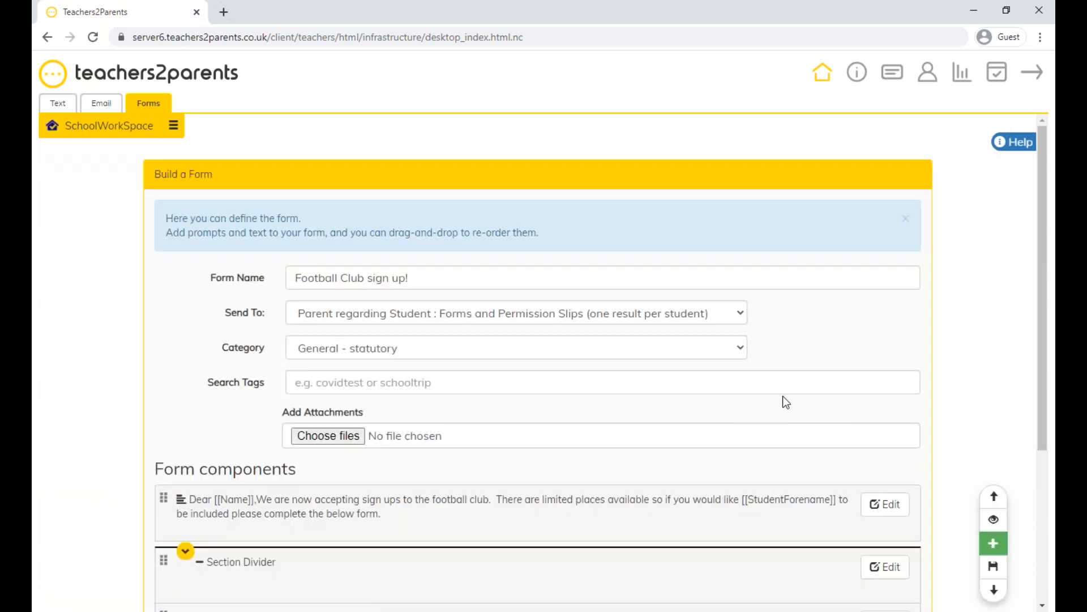
pyautogui.scroll(-3, 790, 396)
pyautogui.scroll(-1, 800, 385)
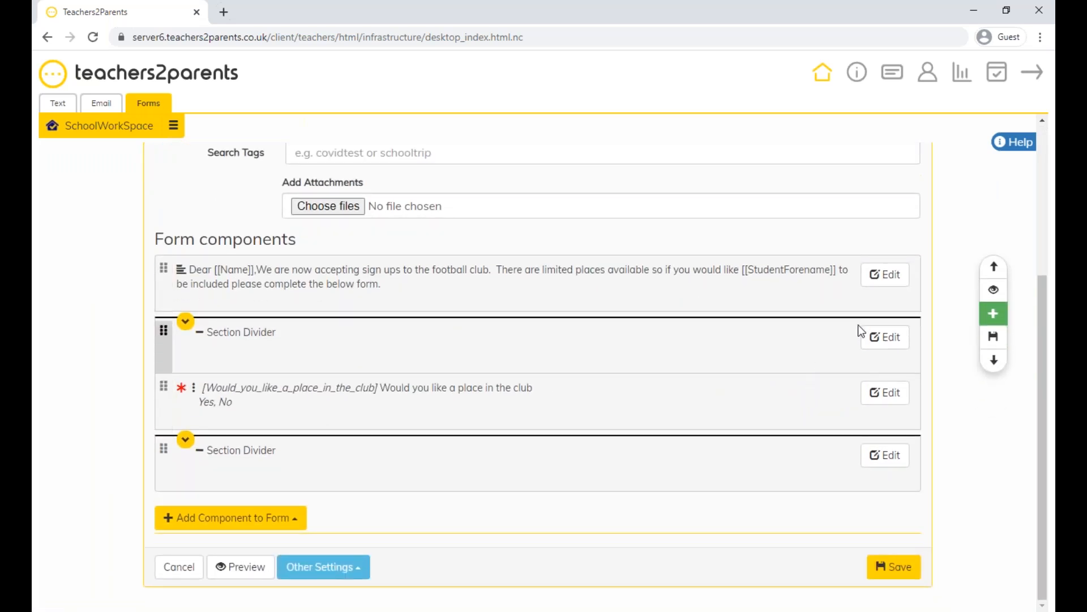
pyautogui.click(994, 290)
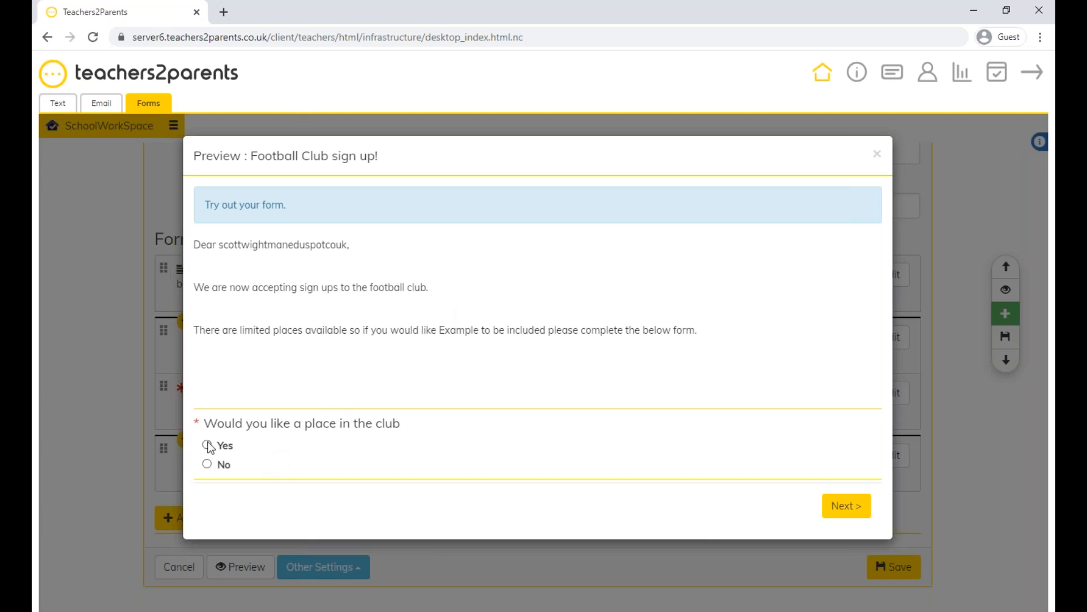
pyautogui.click(877, 154)
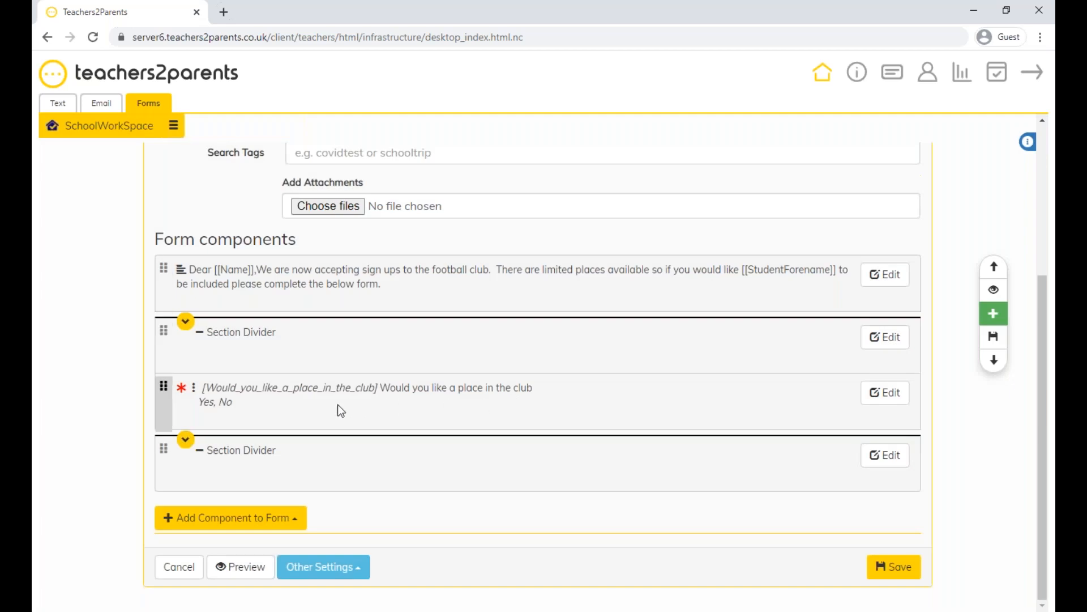
# - Inspect the Yes and No options and positive-response marking of the "Would you like a place in the club" question
pyautogui.click(888, 394)
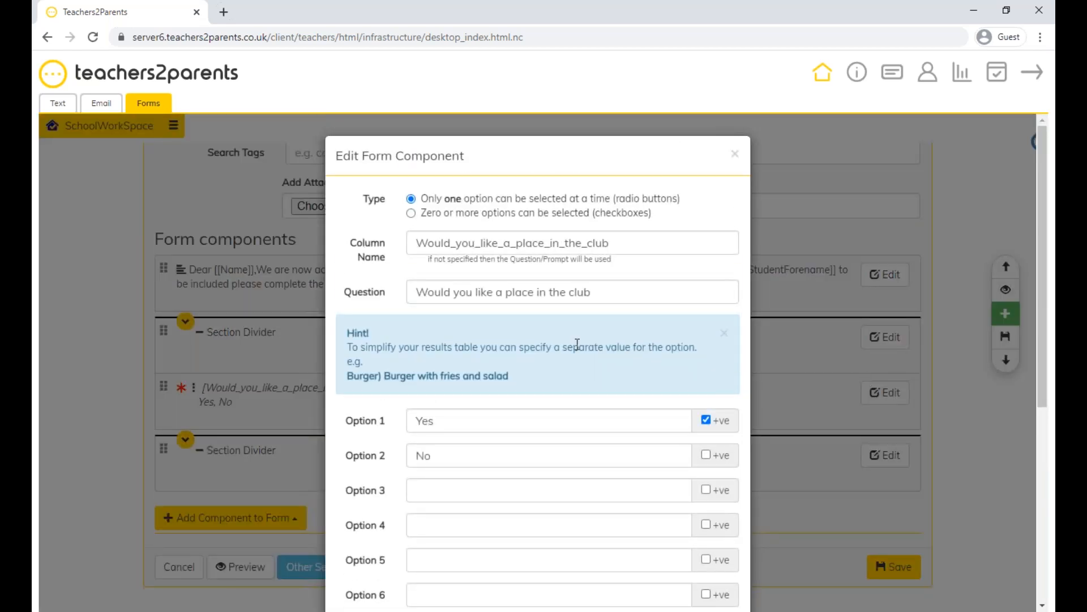
pyautogui.moveTo(445, 419); pyautogui.dragTo(407, 431)
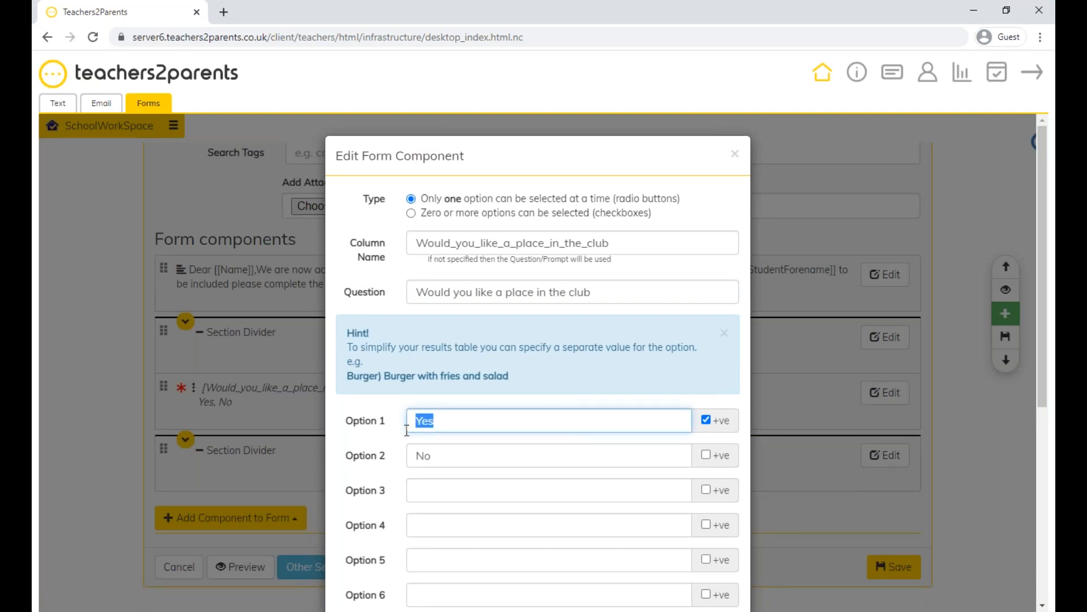
pyautogui.moveTo(456, 456); pyautogui.dragTo(404, 457)
pyautogui.click(573, 422)
pyautogui.click(735, 154)
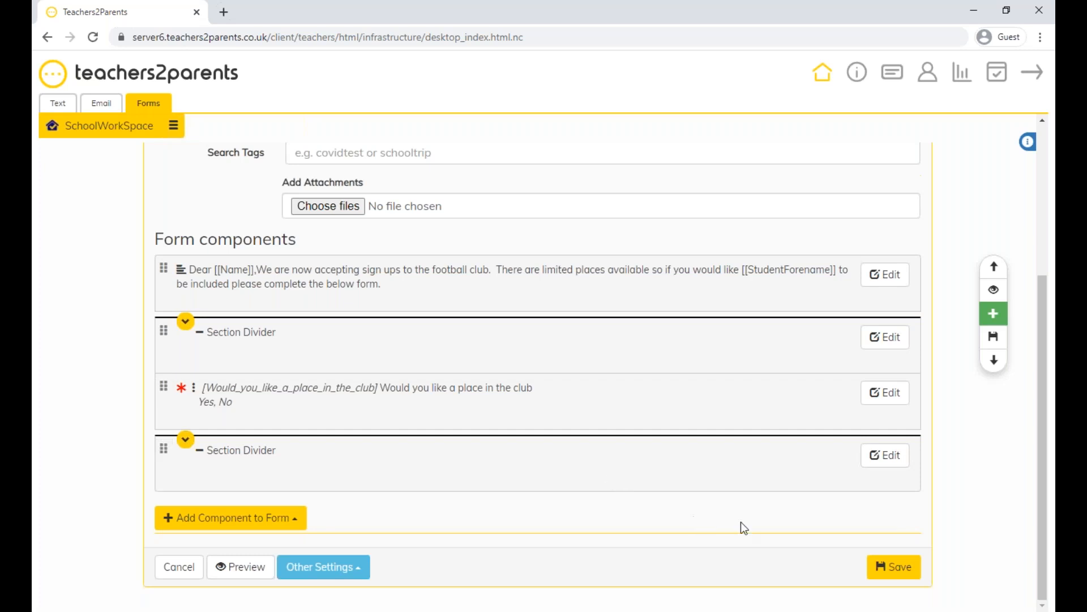
# - Save the Football Club sign up! form, review its response limit and limit-reached text, and return to the forms list
pyautogui.click(889, 566)
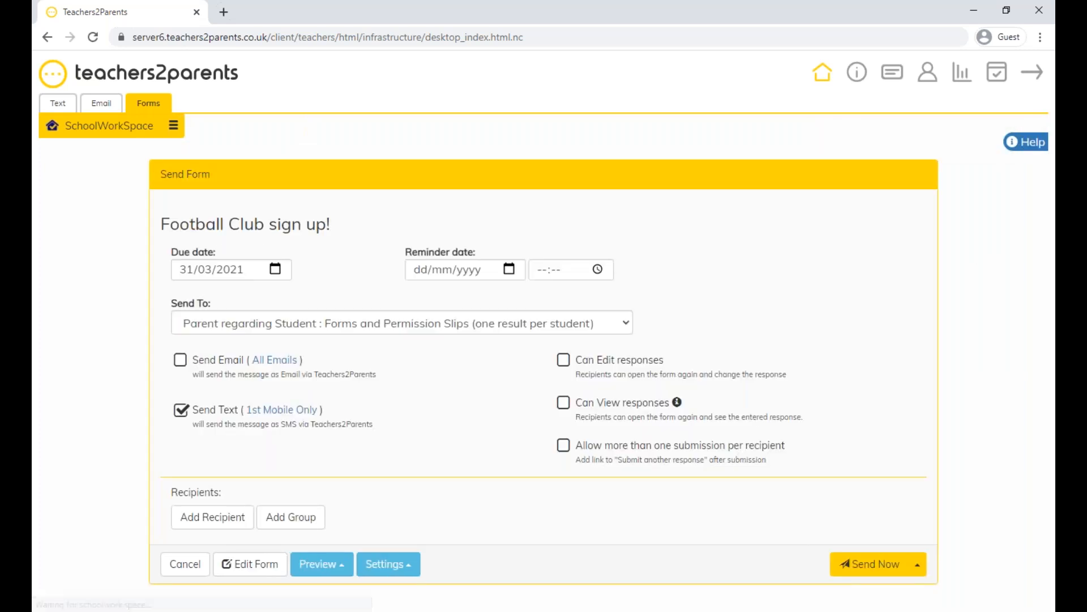
pyautogui.click(411, 573)
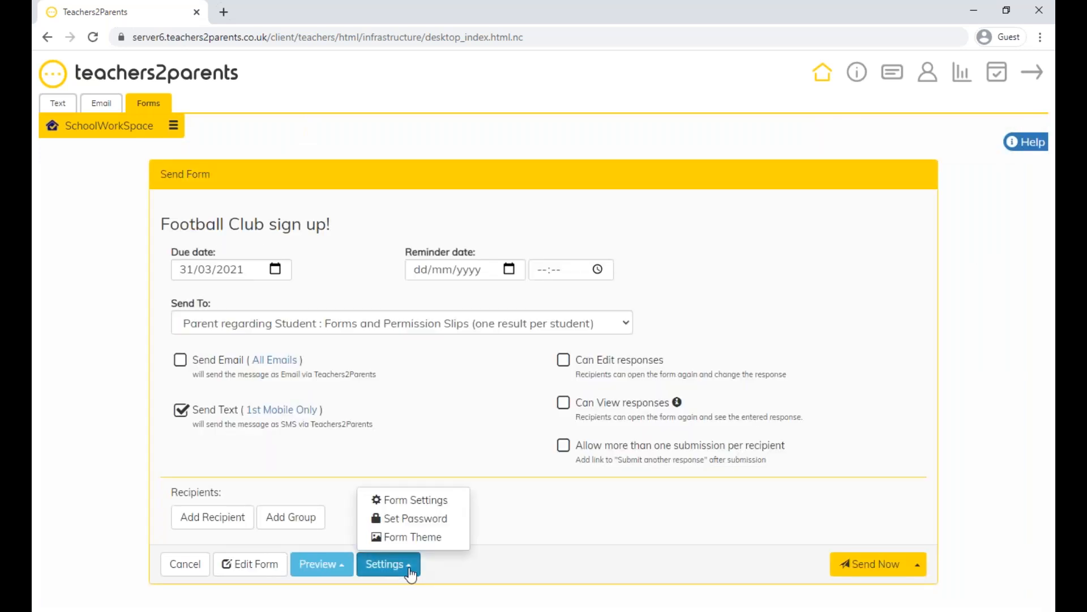
pyautogui.click(430, 501)
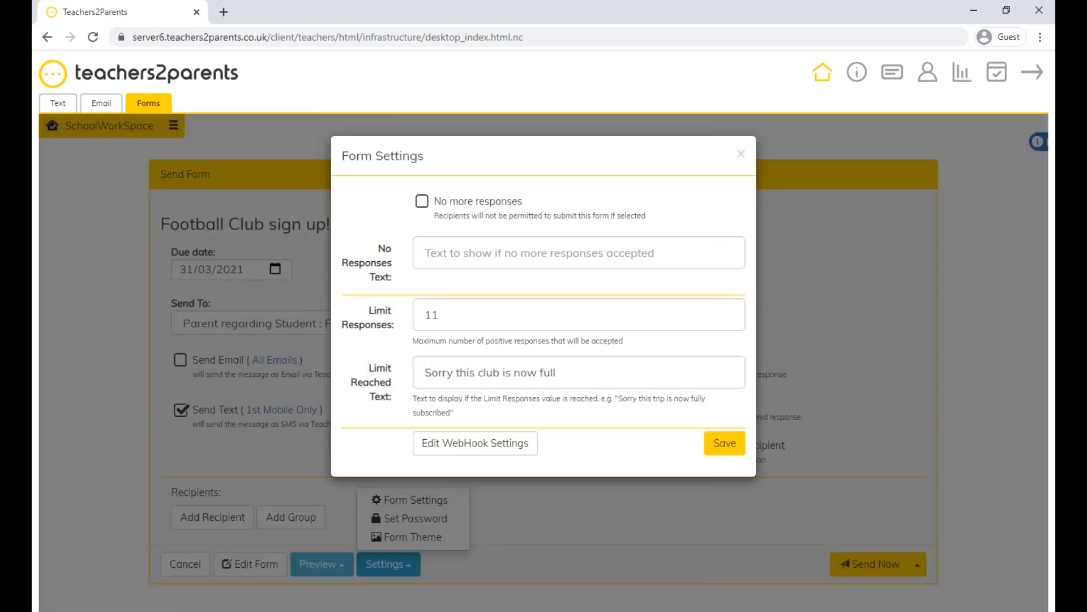
pyautogui.moveTo(376, 312); pyautogui.dragTo(395, 325)
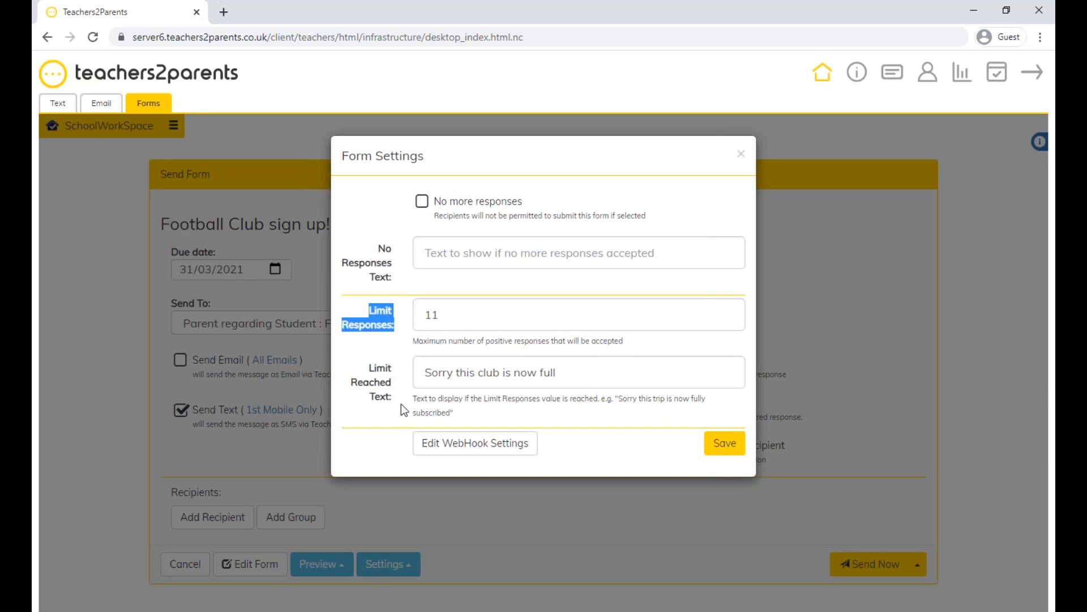
pyautogui.moveTo(560, 374); pyautogui.dragTo(428, 386)
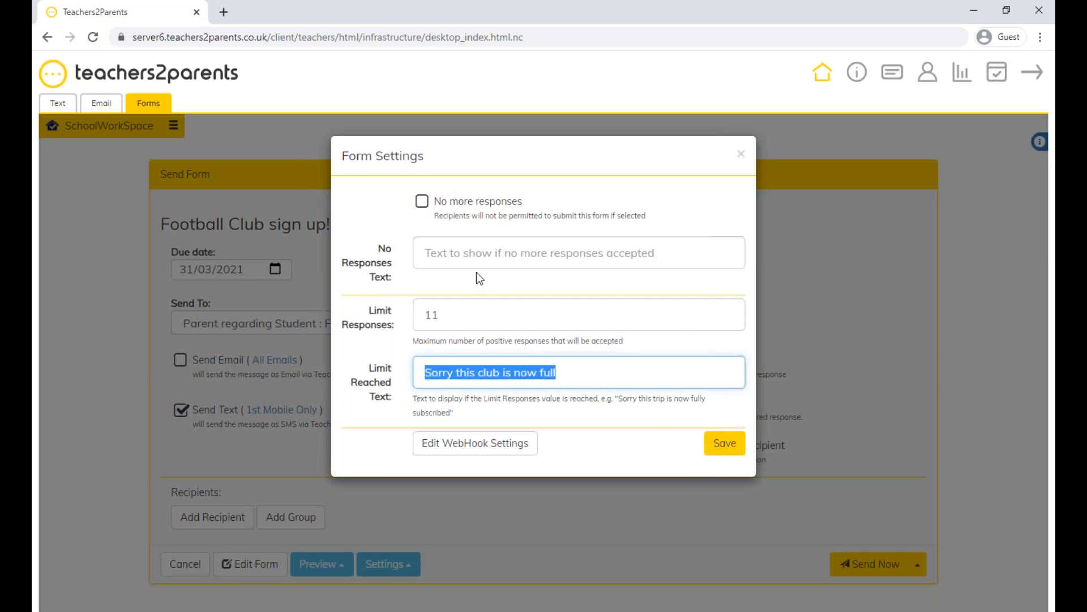
pyautogui.click(741, 154)
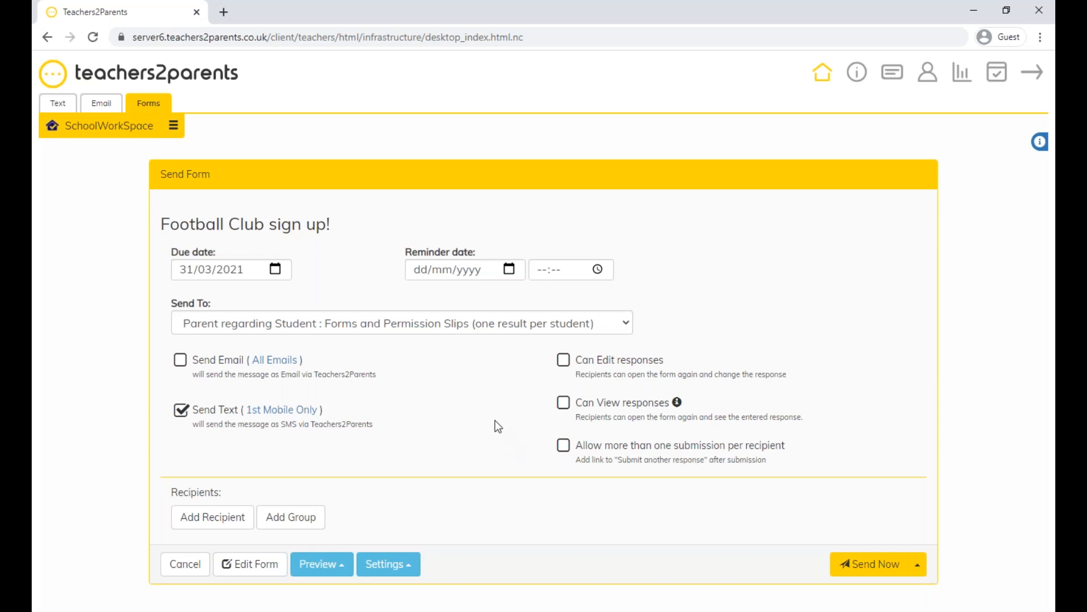
pyautogui.click(113, 134)
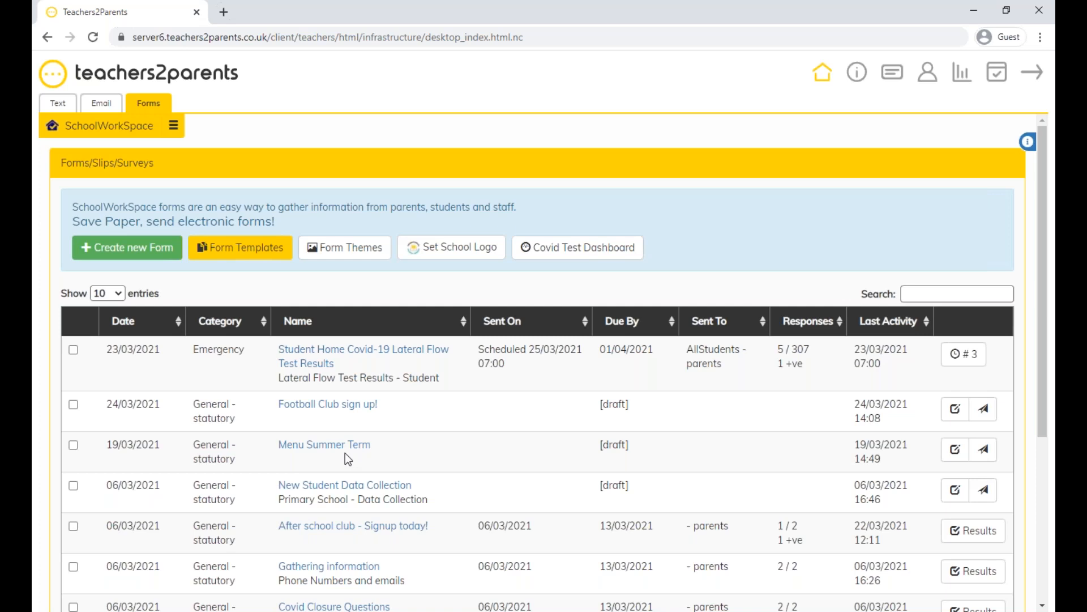
# - Open the Menu Summer Term draft for editing, preview the form, and highlight its introductory text through the example student line
pyautogui.click(955, 450)
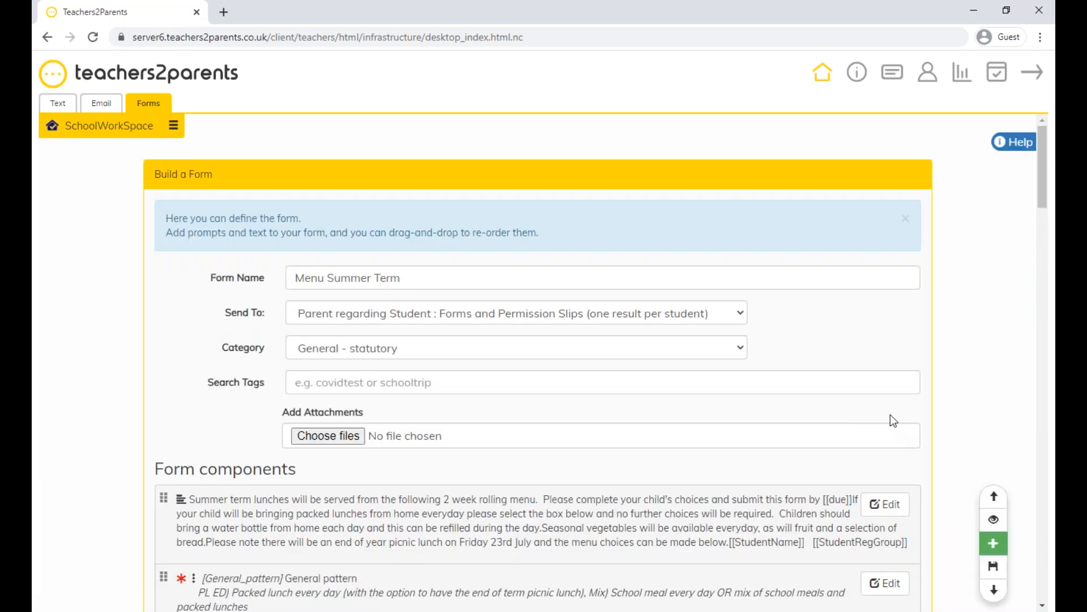
pyautogui.scroll(-3, 927, 344)
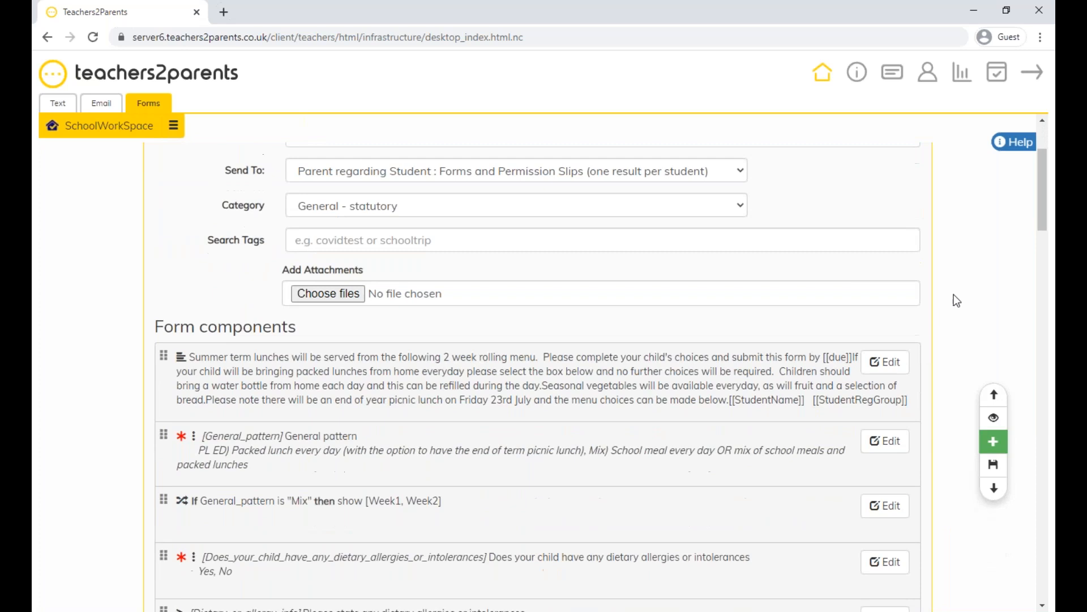
pyautogui.moveTo(1040, 213); pyautogui.dragTo(1051, 193)
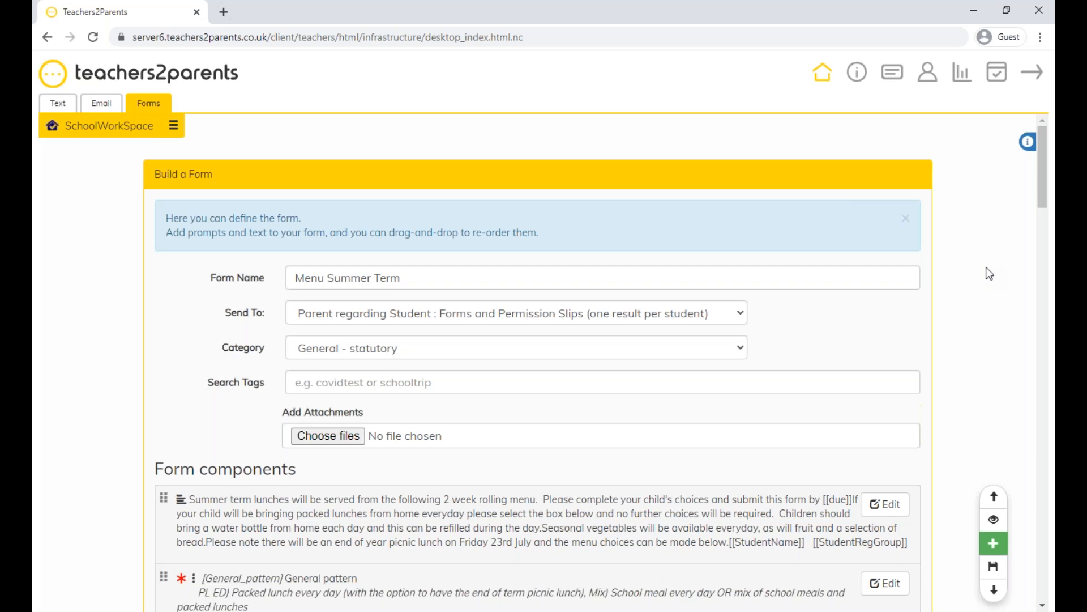
pyautogui.click(993, 520)
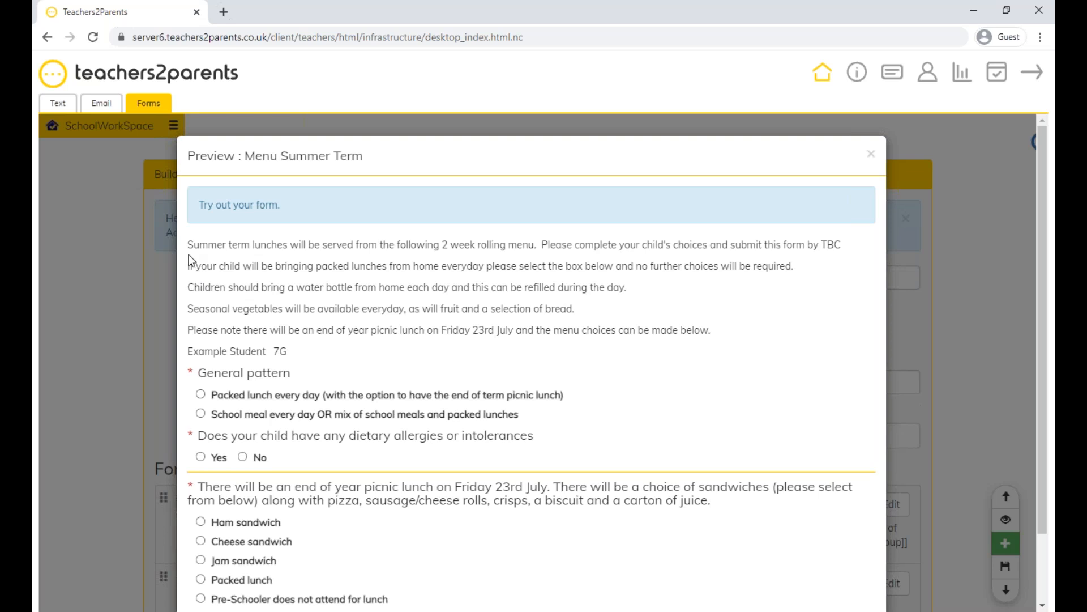
pyautogui.moveTo(188, 245); pyautogui.dragTo(319, 346)
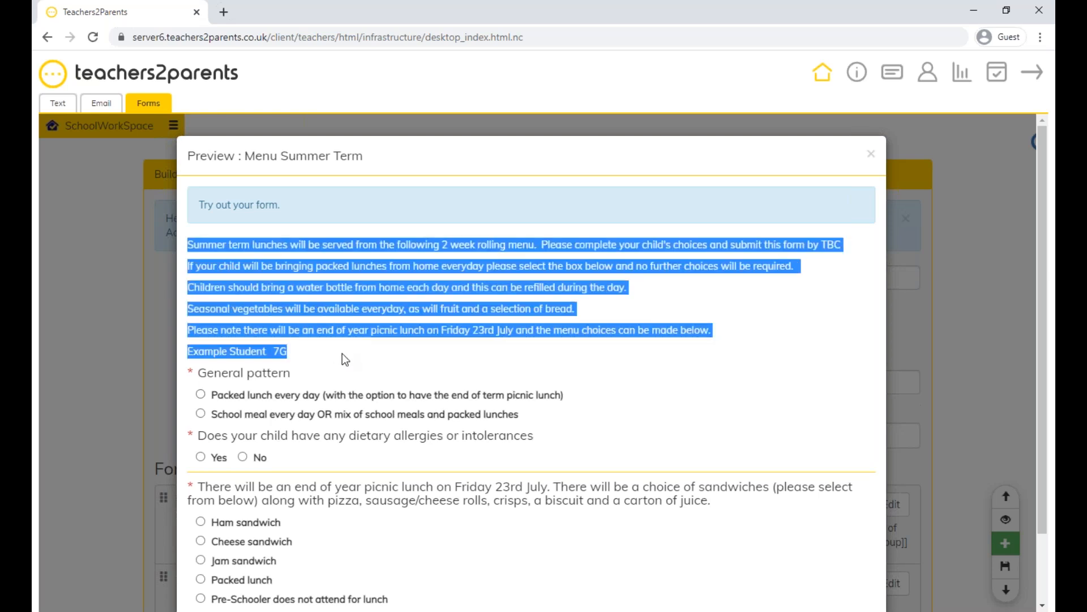
pyautogui.click(345, 355)
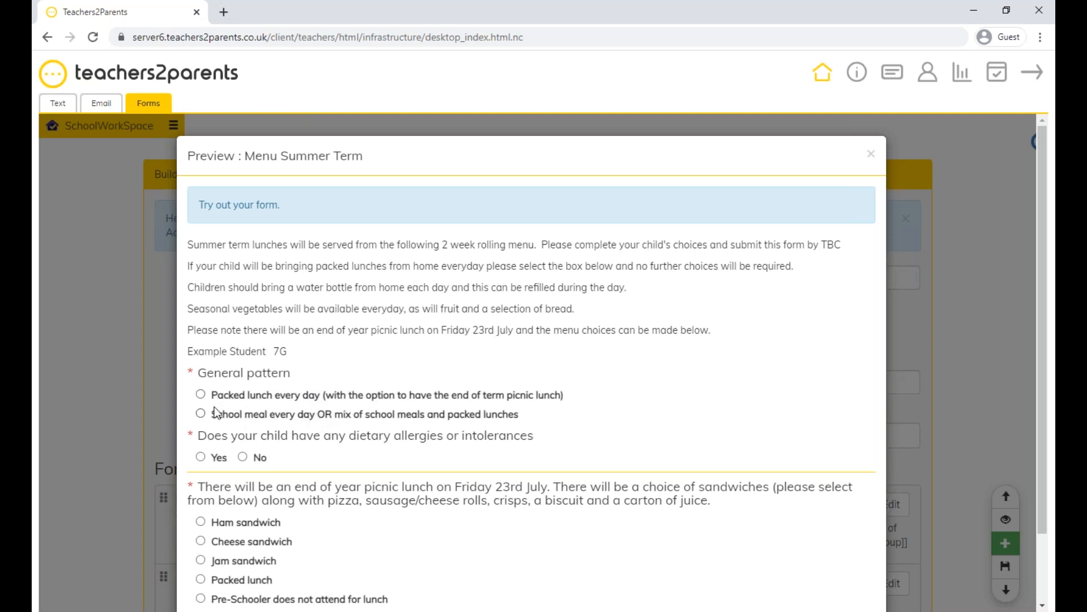
# - Answer General pattern with the packed lunch option, switch to the school meal or mix option, and look through the Week 1 and Week 2 questions
pyautogui.click(200, 395)
pyautogui.scroll(-2, 484, 419)
pyautogui.scroll(2, 397, 397)
pyautogui.scroll(-2, 170, 335)
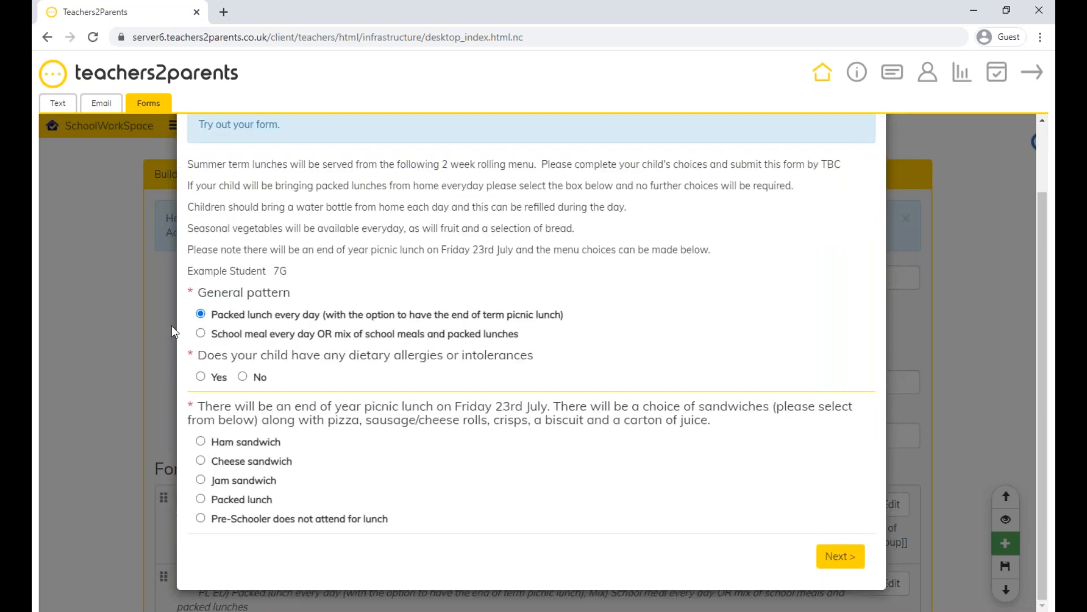
pyautogui.click(201, 333)
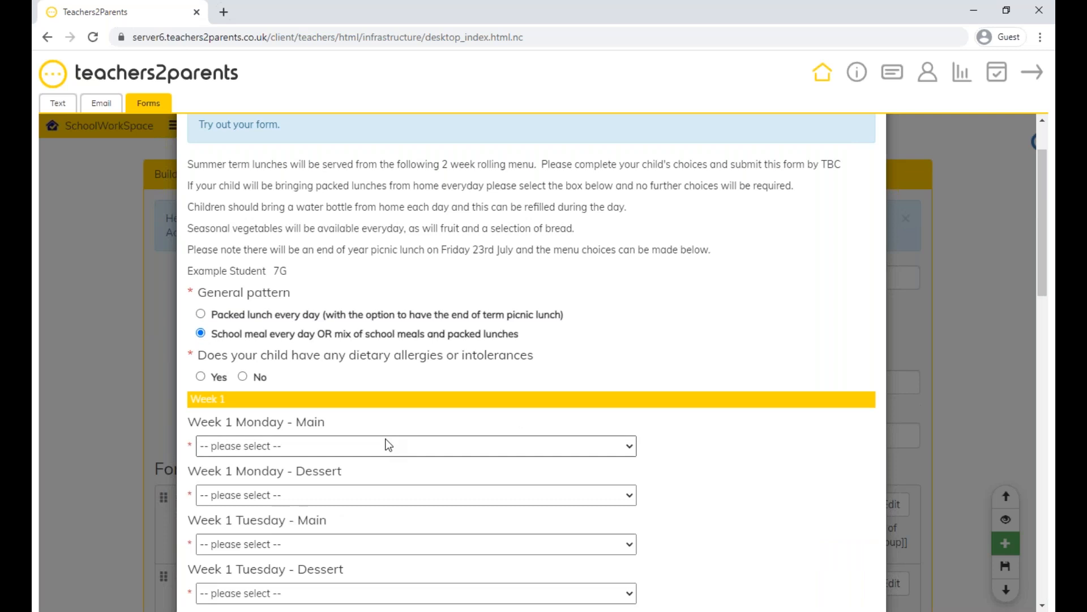
pyautogui.scroll(-8, 447, 456)
pyautogui.scroll(-9, 457, 453)
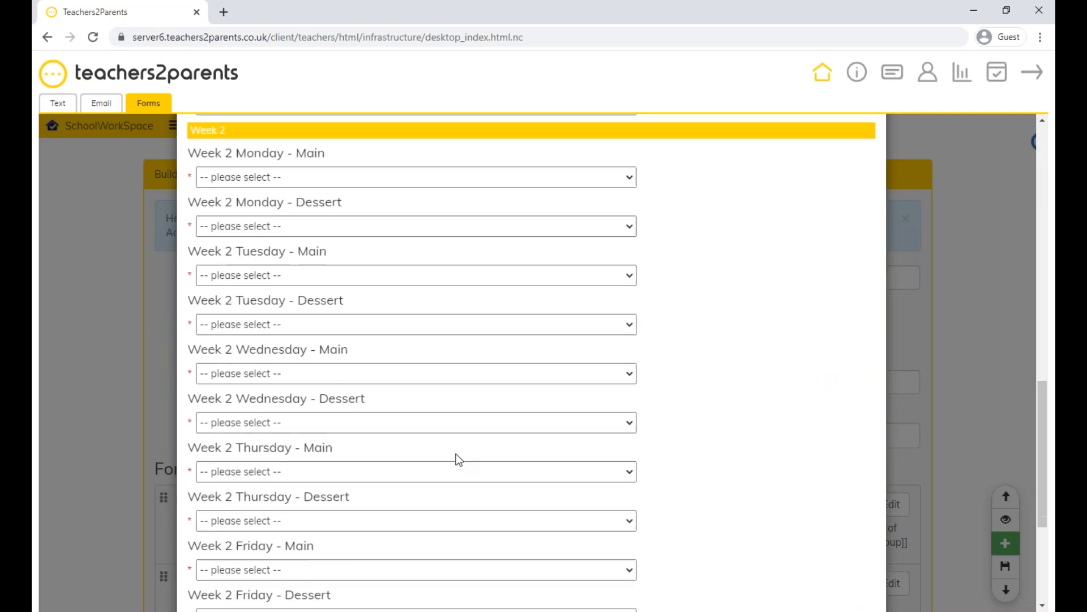
pyautogui.scroll(7, 456, 453)
pyautogui.scroll(8, 455, 453)
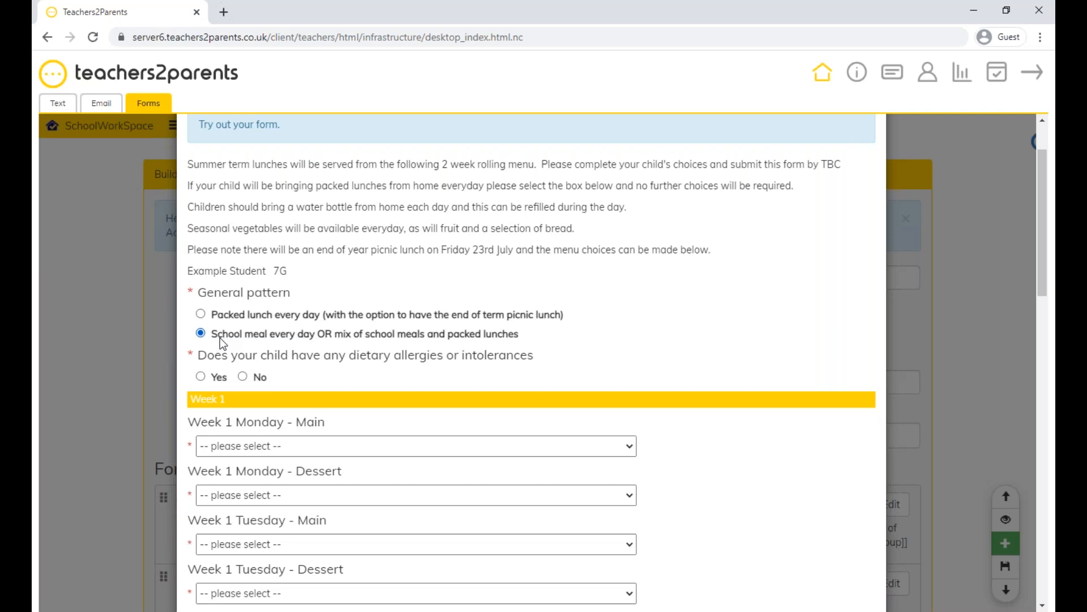
# - Answer the dietary allergies question with No, change it to Yes, and place the cursor in the allergy details field
pyautogui.moveTo(201, 358); pyautogui.dragTo(332, 371)
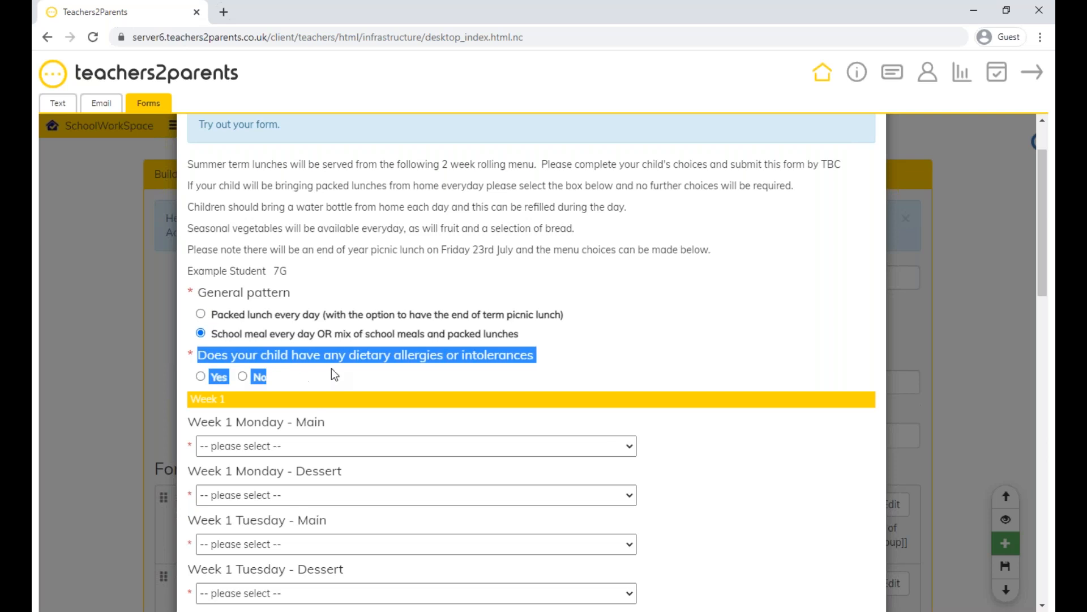
pyautogui.click(375, 380)
pyautogui.click(243, 377)
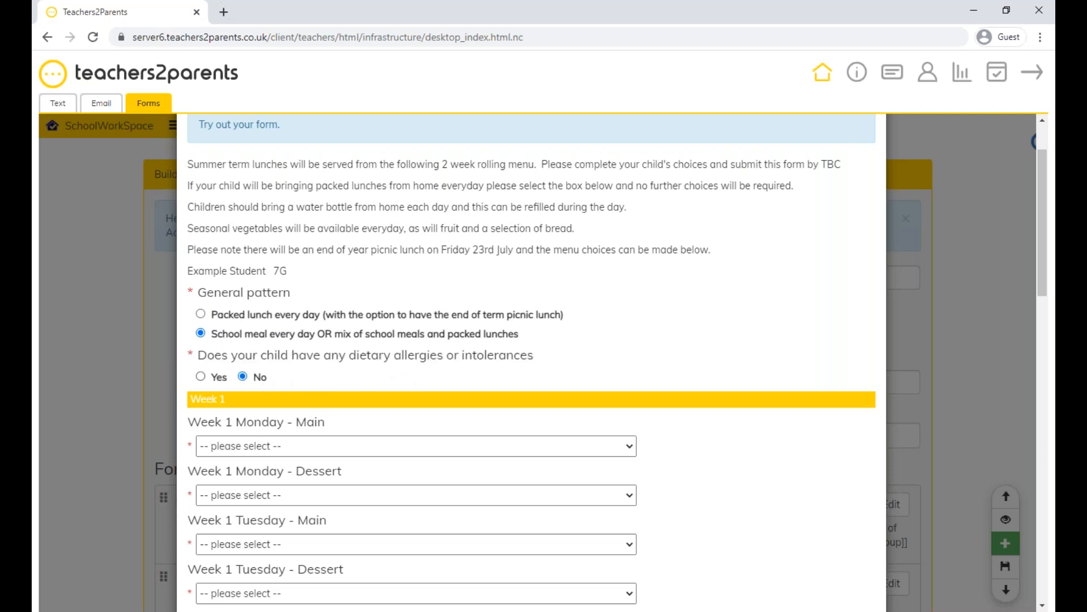
pyautogui.click(200, 377)
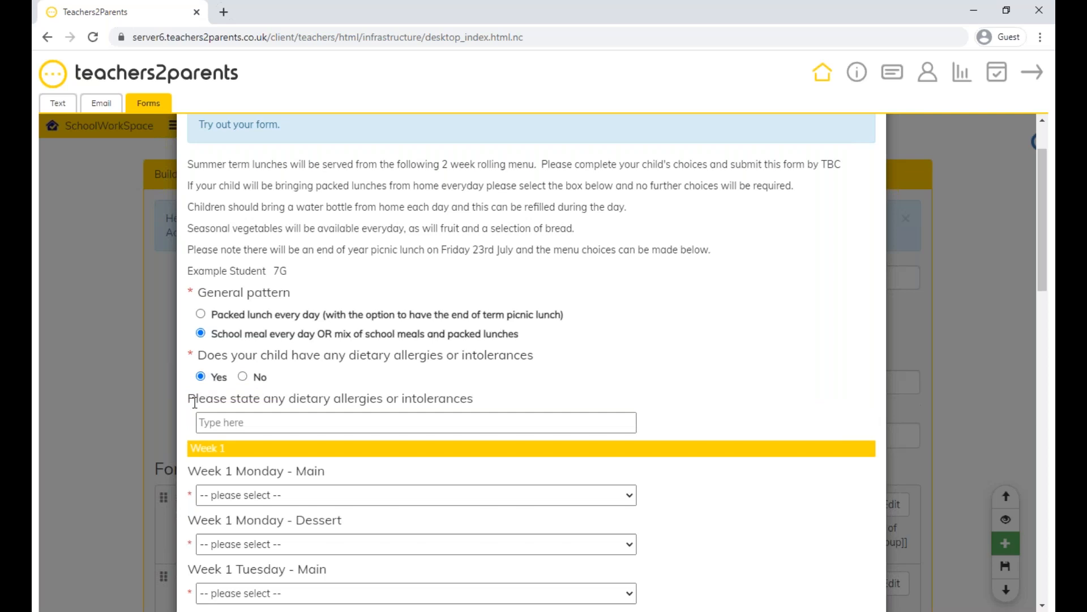
pyautogui.moveTo(188, 399); pyautogui.dragTo(290, 418)
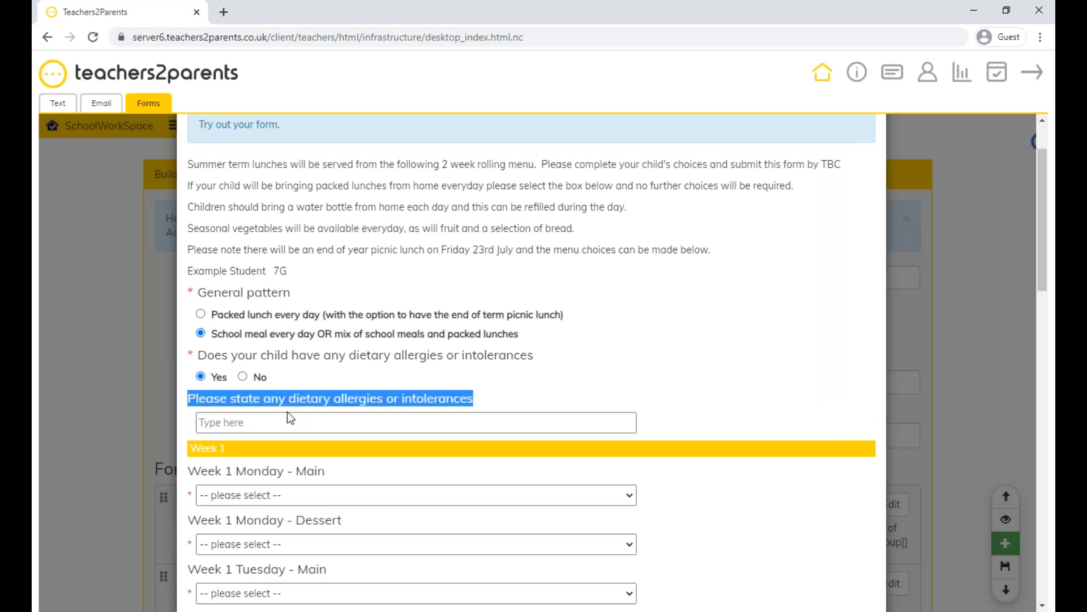
pyautogui.click(331, 422)
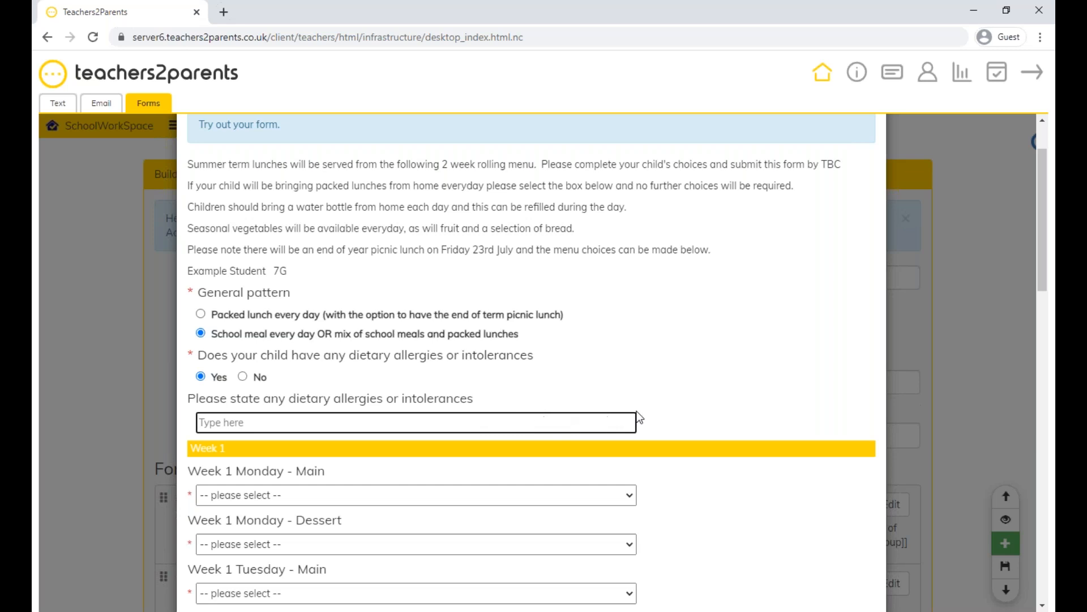
# - Inspect the available choices for the Week 1 Monday main and dessert without selecting any
pyautogui.scroll(-1, 726, 414)
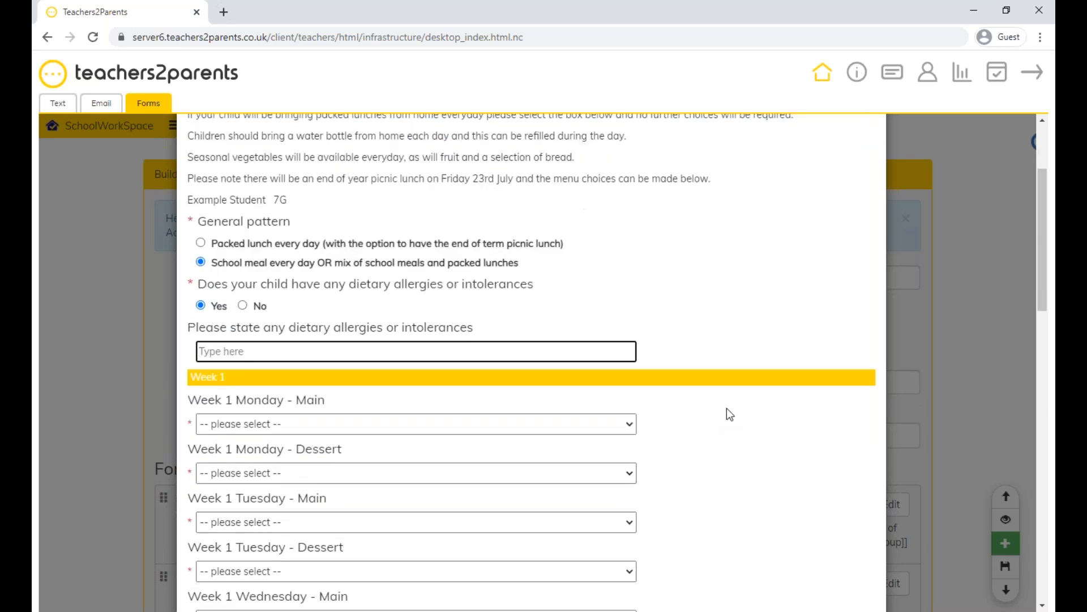
pyautogui.scroll(-1, 730, 414)
pyautogui.scroll(-1, 730, 414)
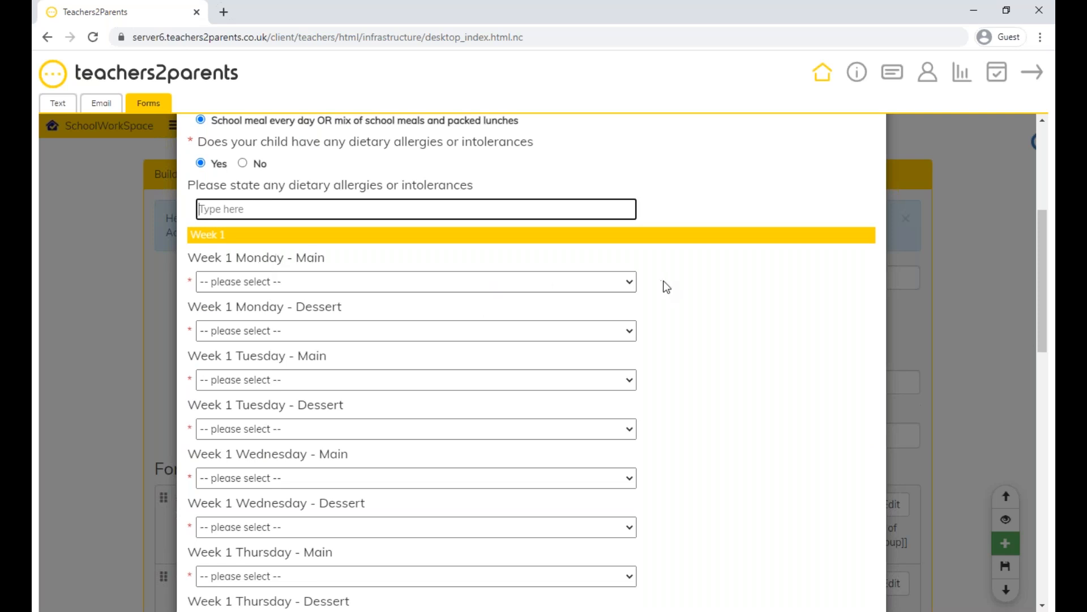
pyautogui.click(631, 281)
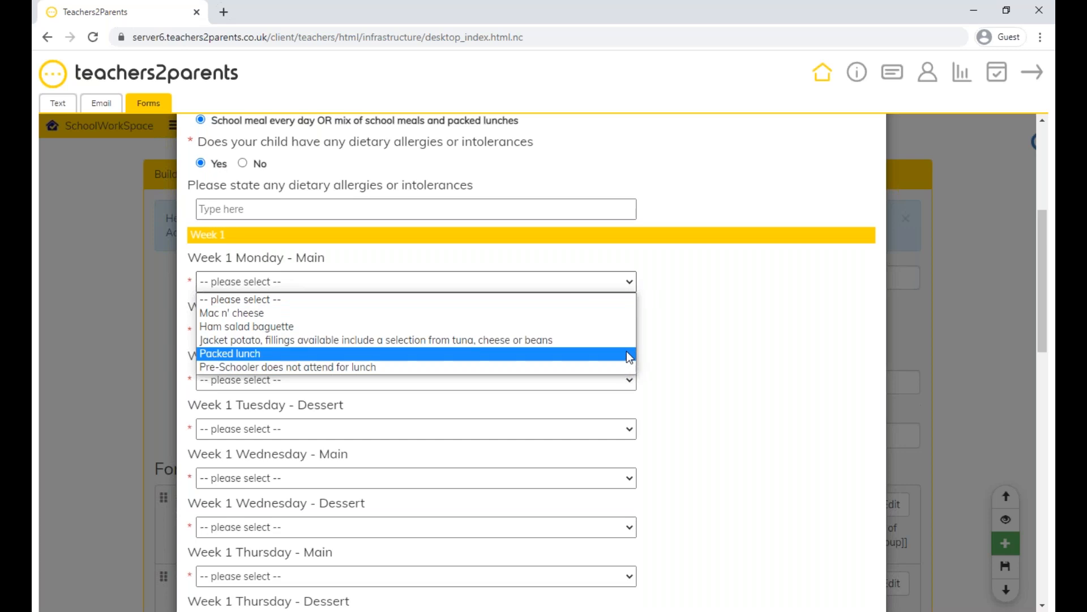
pyautogui.click(665, 286)
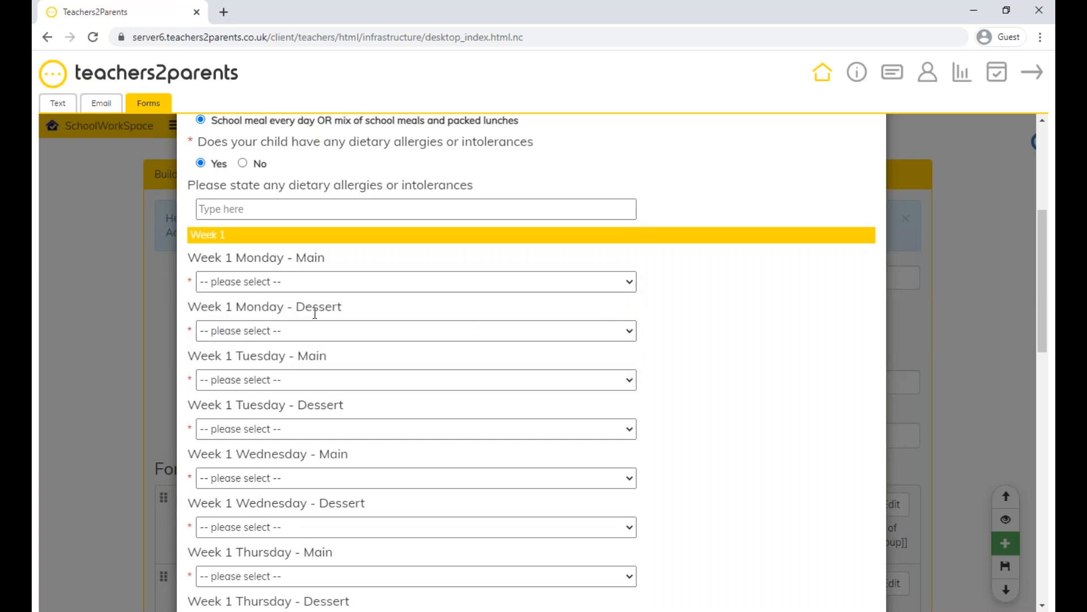
pyautogui.click(630, 331)
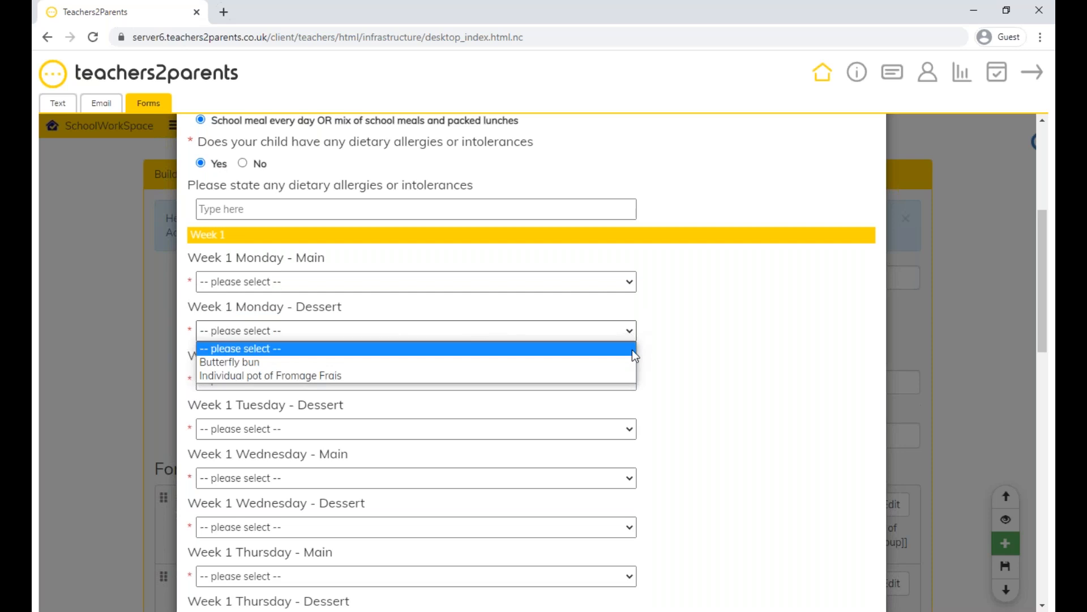
pyautogui.click(630, 284)
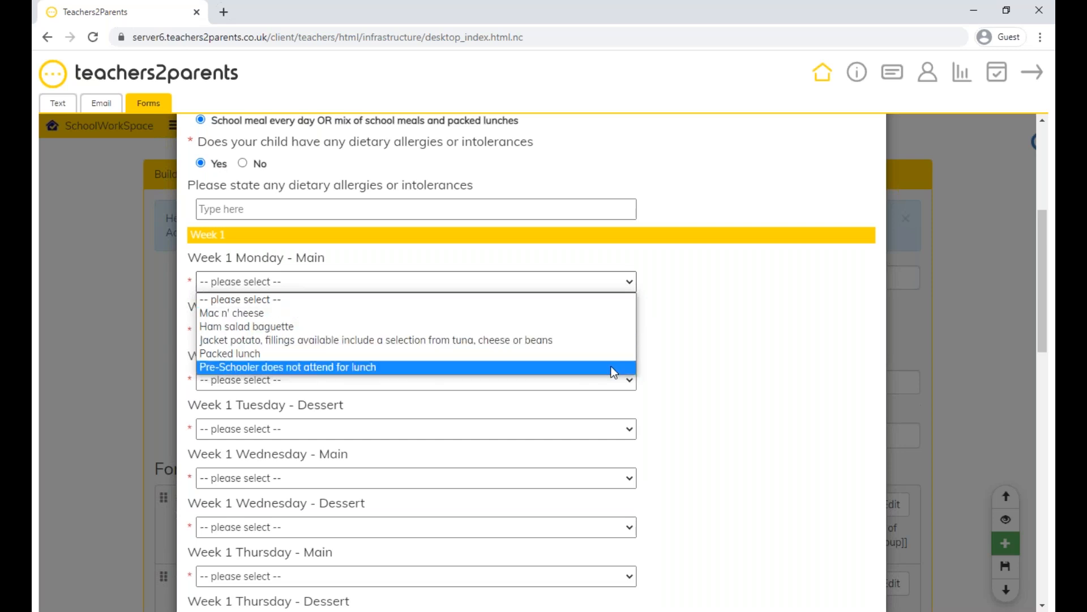
pyautogui.click(674, 361)
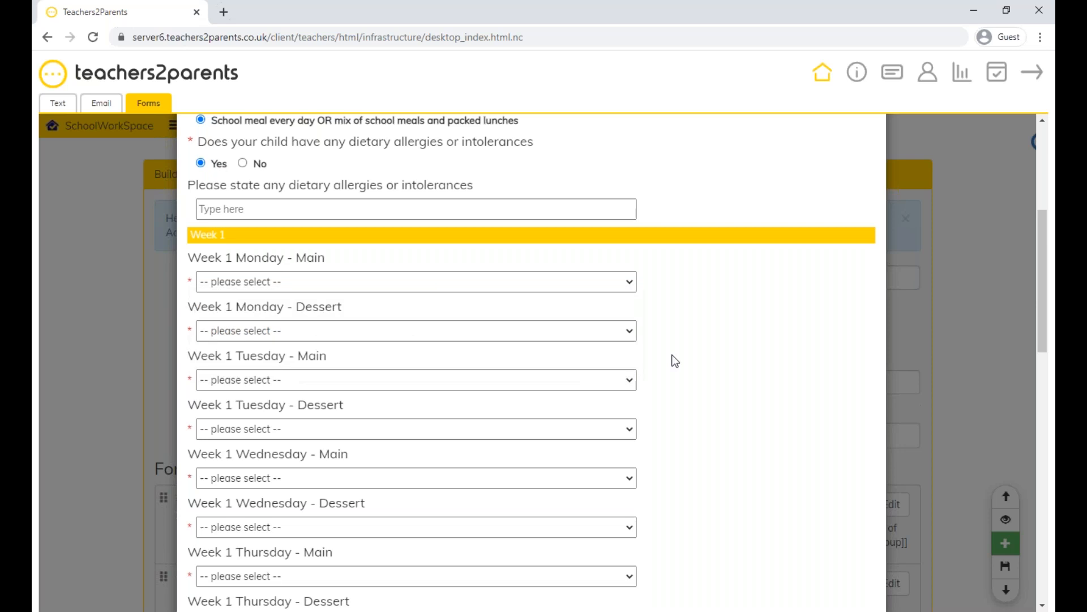
# - Choose Packed lunch as the Week 1 Monday main, then change it to Ham salad baguette
pyautogui.click(480, 283)
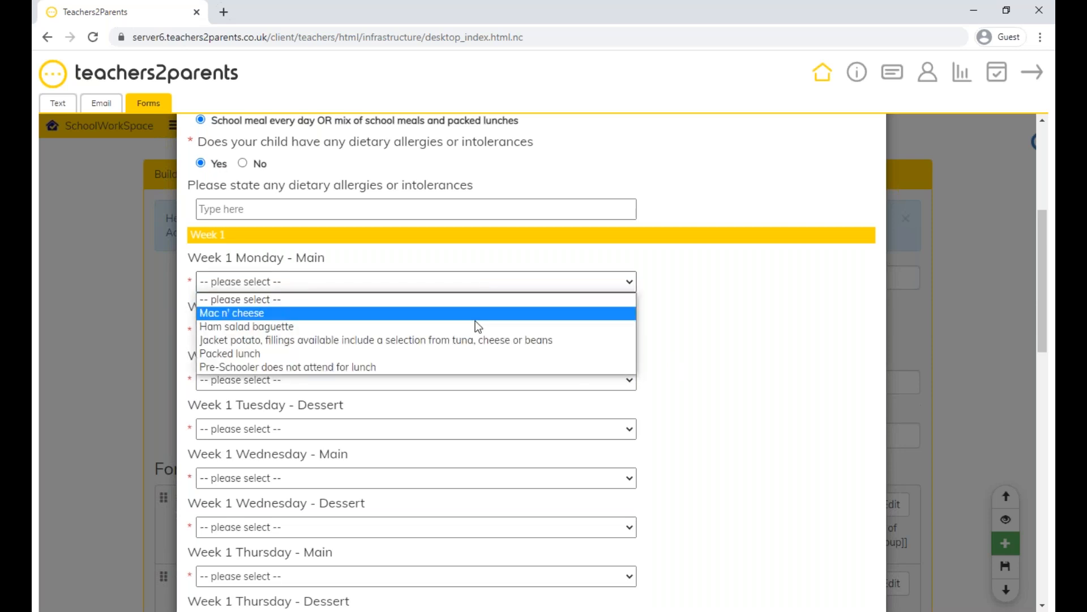
pyautogui.click(492, 352)
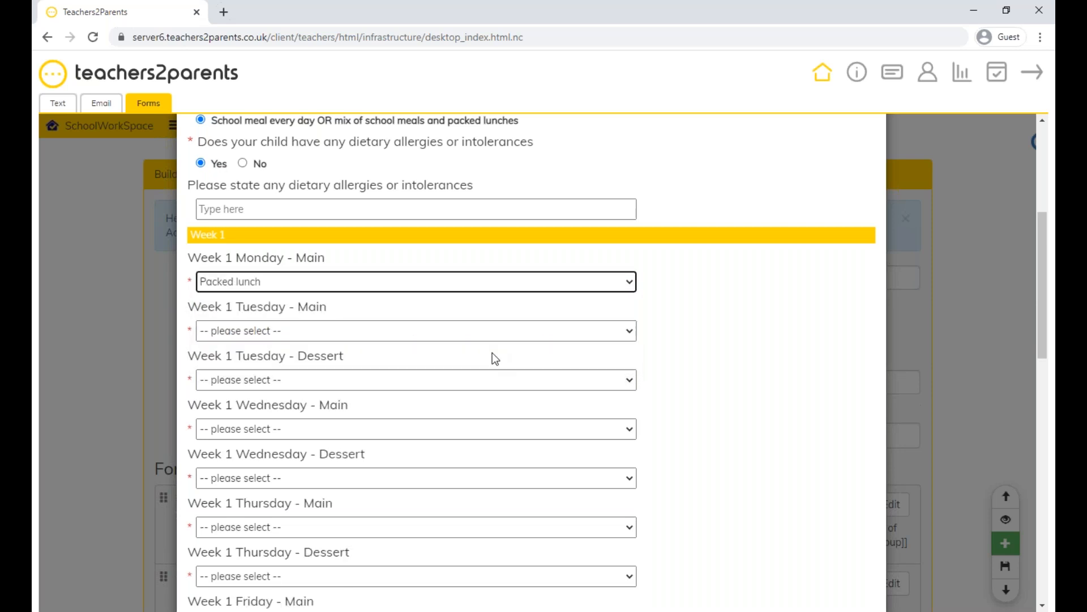
pyautogui.click(623, 288)
pyautogui.click(596, 320)
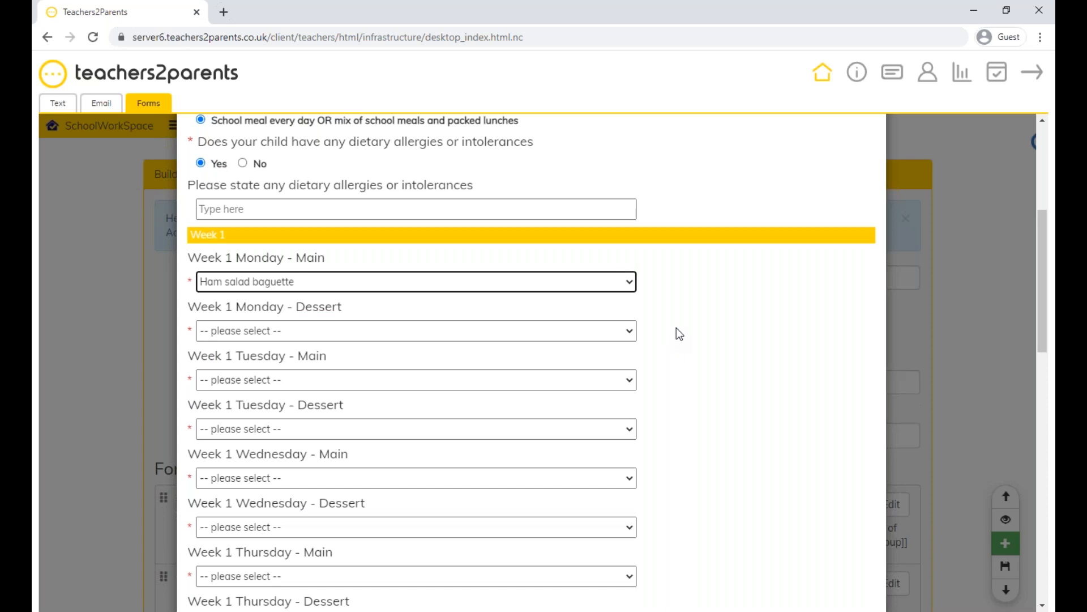
# - Look through the remaining menu questions in the preview and close it
pyautogui.scroll(-5, 680, 334)
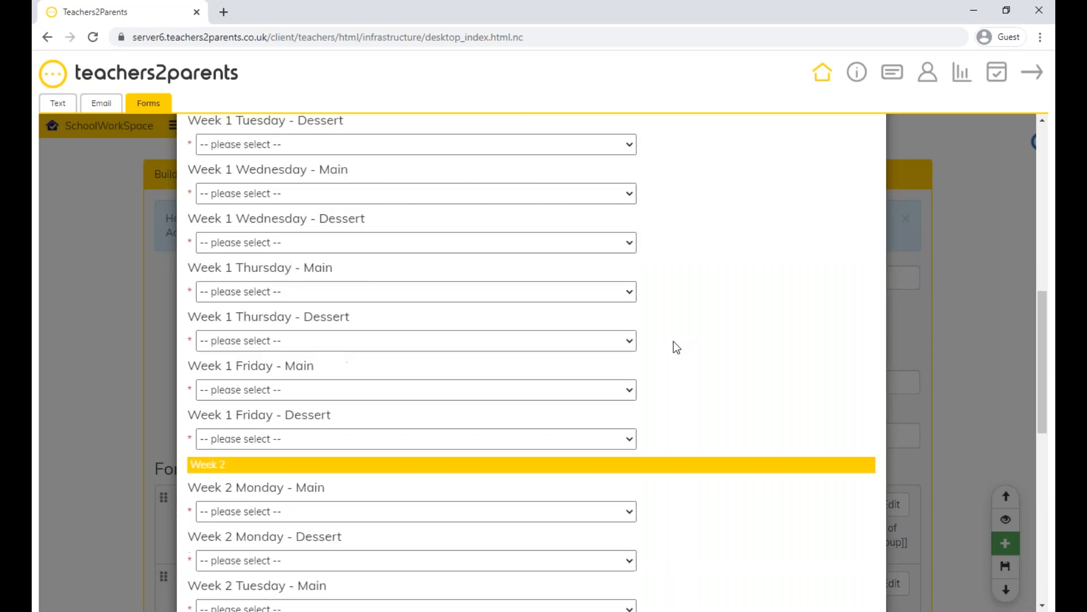
pyautogui.scroll(-6, 674, 341)
pyautogui.scroll(9, 674, 341)
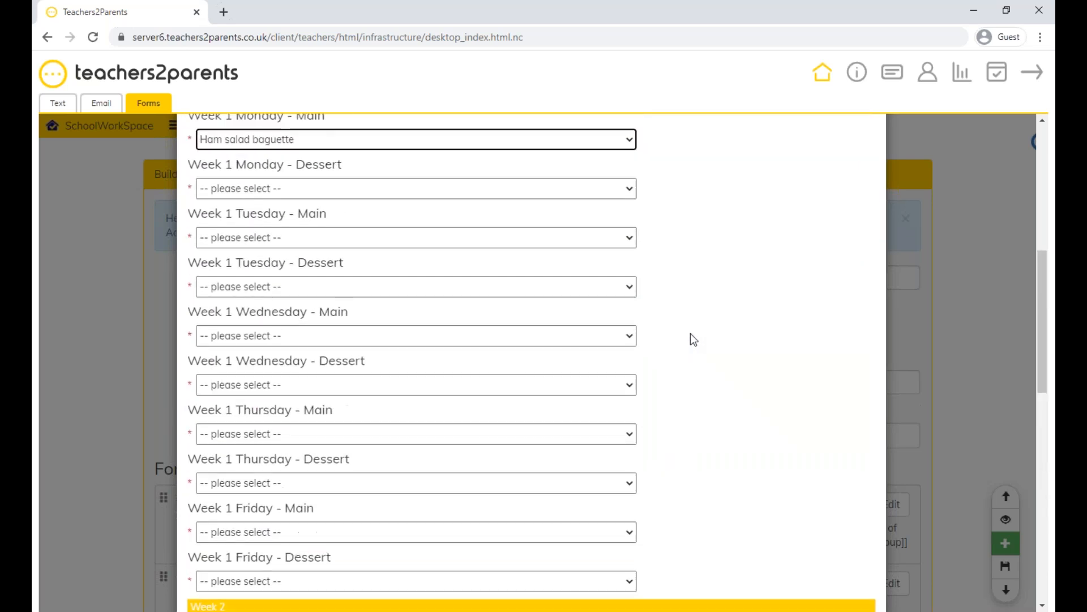
pyautogui.scroll(8, 694, 339)
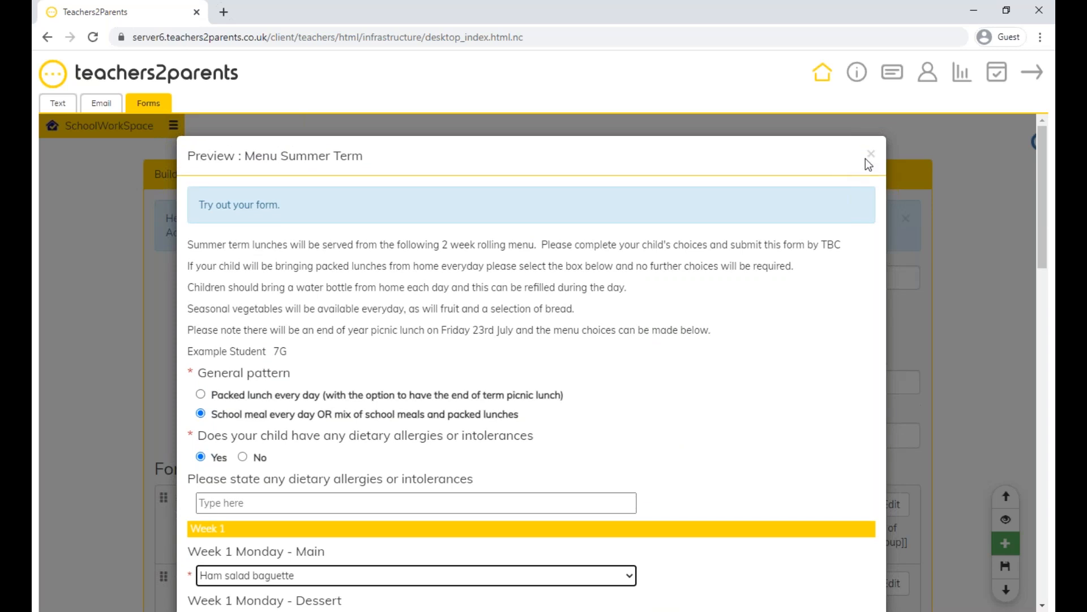
pyautogui.click(873, 155)
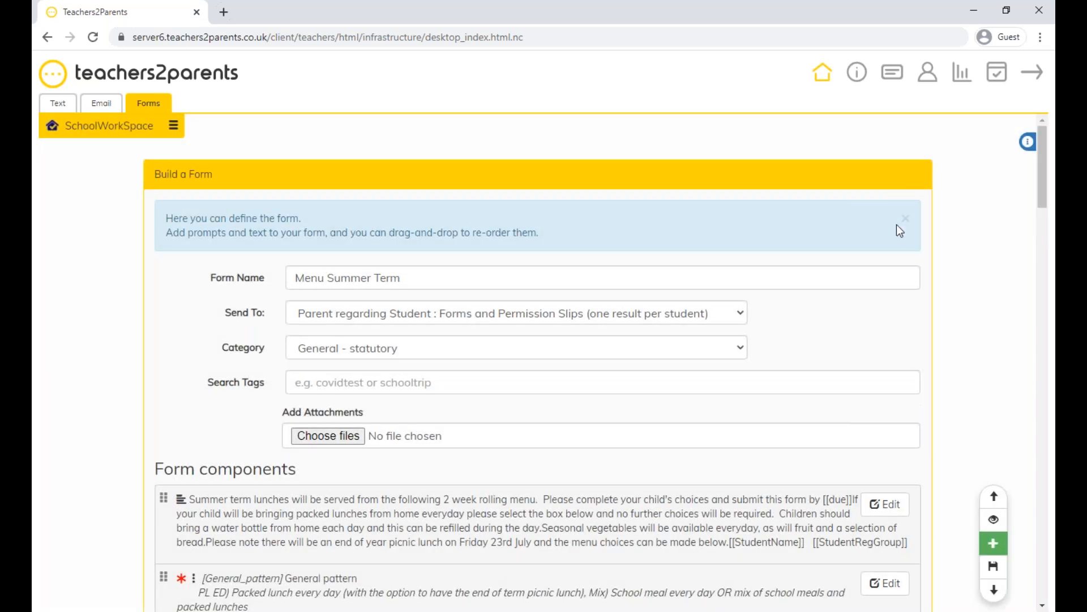
# - Open the form's introductory text component for editing and highlight its [[due]] token
pyautogui.scroll(-1, 932, 399)
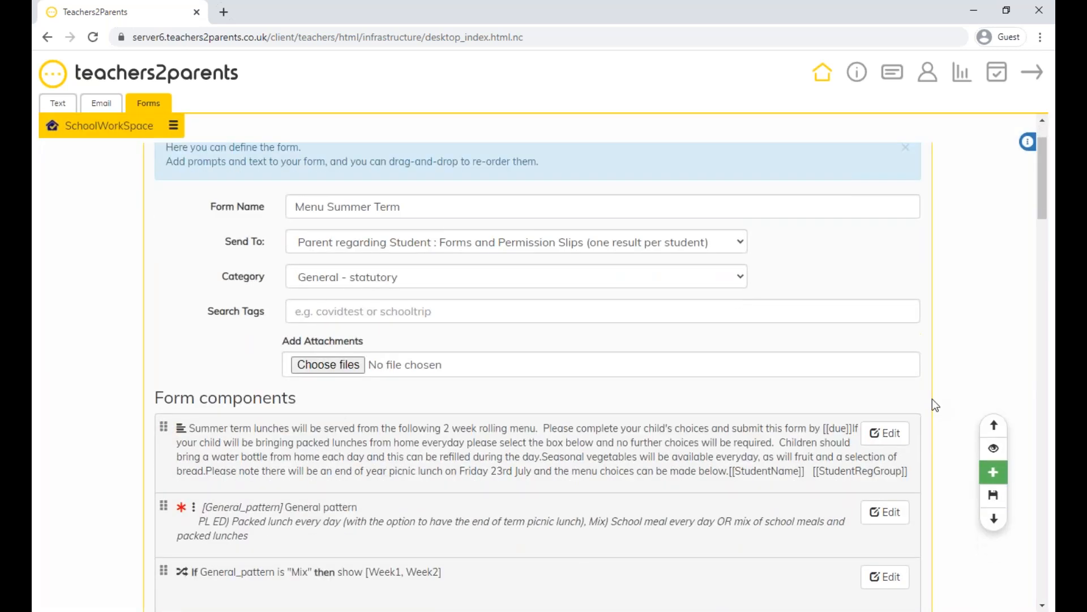
pyautogui.scroll(-3, 932, 398)
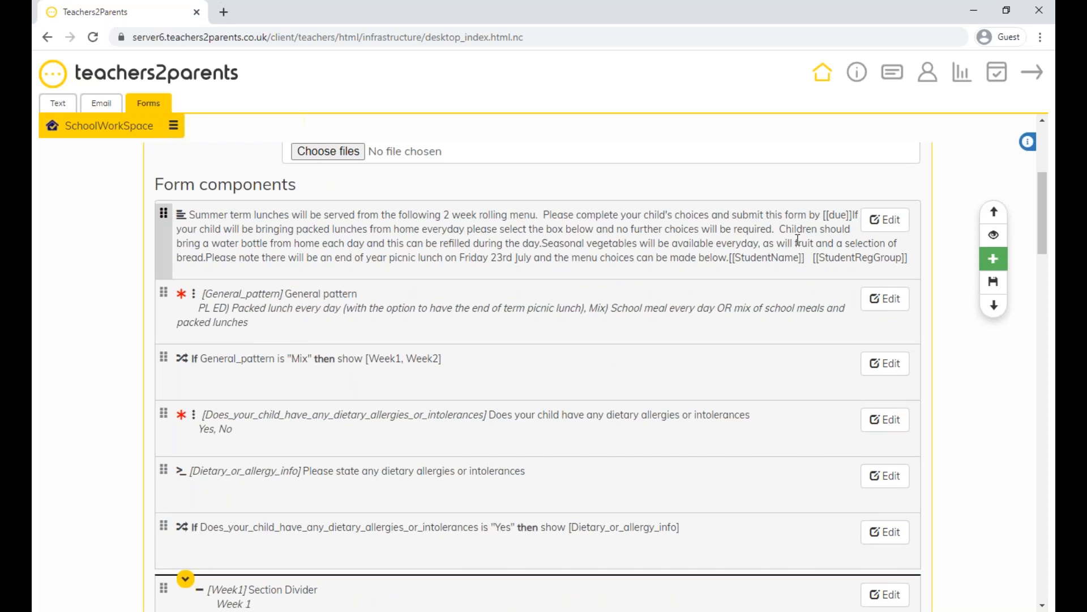
pyautogui.click(885, 220)
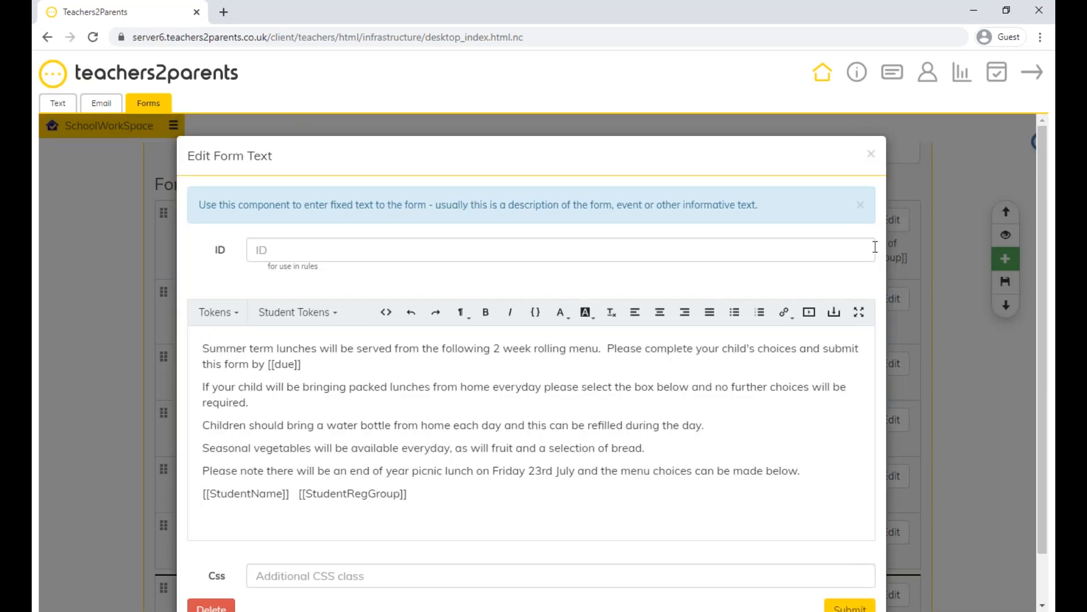
pyautogui.scroll(-1, 805, 379)
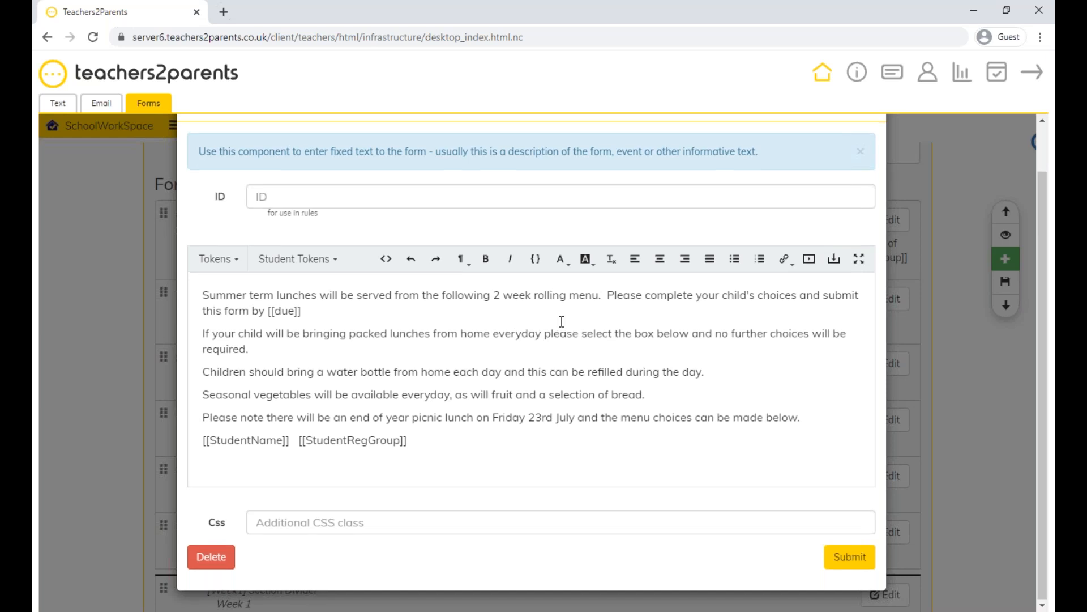
pyautogui.scroll(1, 576, 327)
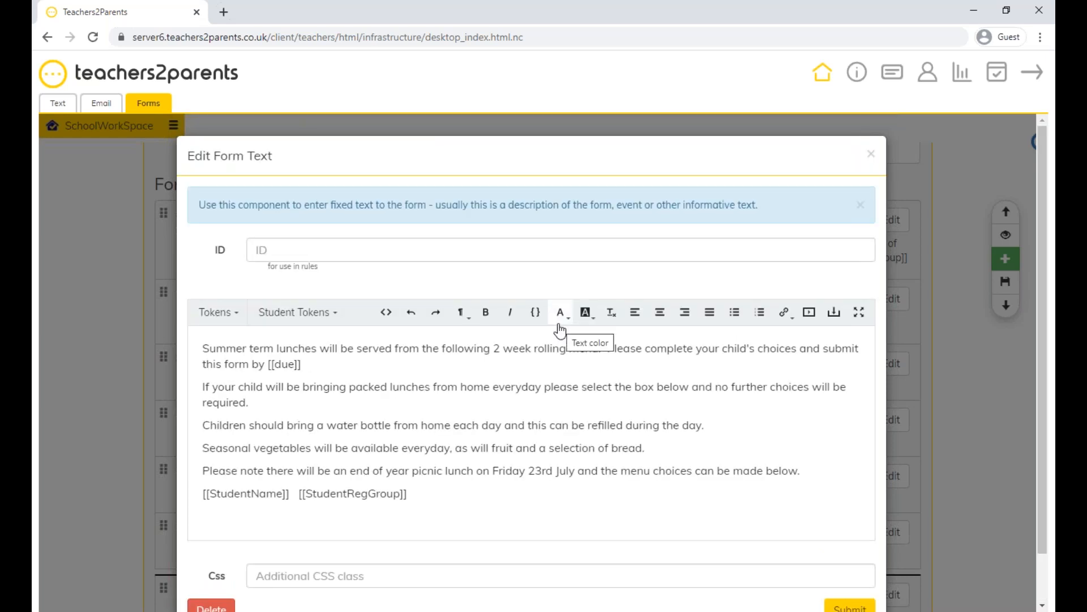
pyautogui.moveTo(267, 364); pyautogui.dragTo(341, 377)
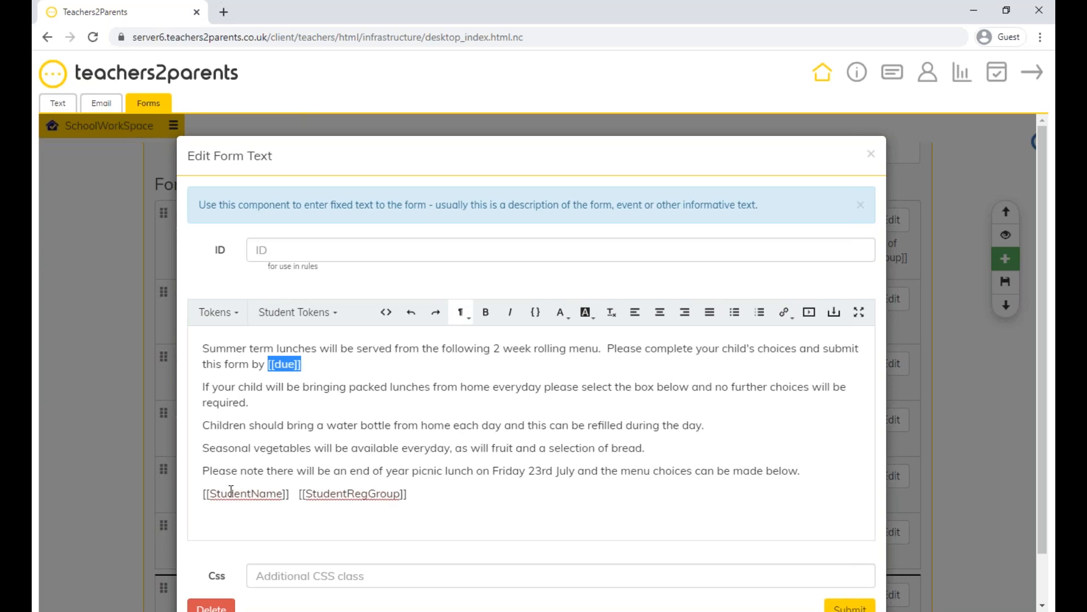
# - Highlight the StudentName and due tokens in the introductory text, and close the text editor without submitting
pyautogui.moveTo(209, 493); pyautogui.dragTo(285, 493)
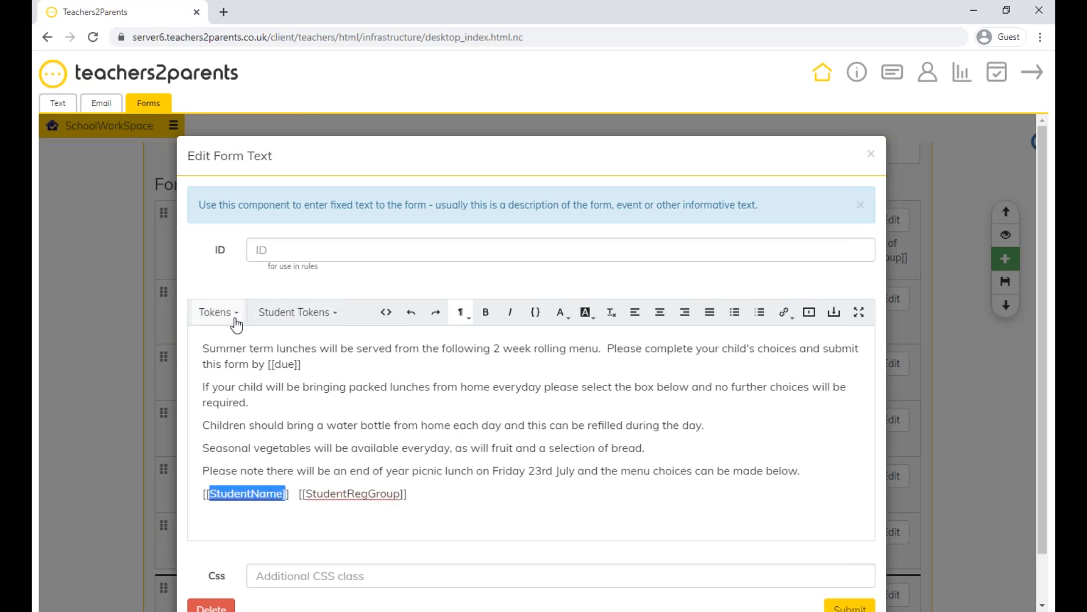
pyautogui.click(398, 471)
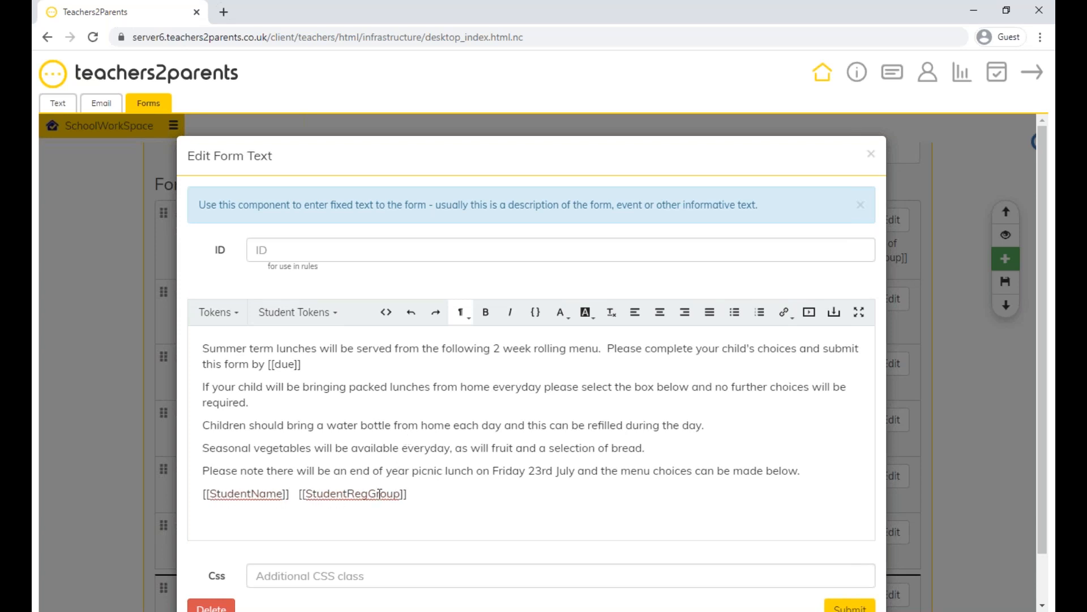
pyautogui.moveTo(274, 365); pyautogui.dragTo(295, 366)
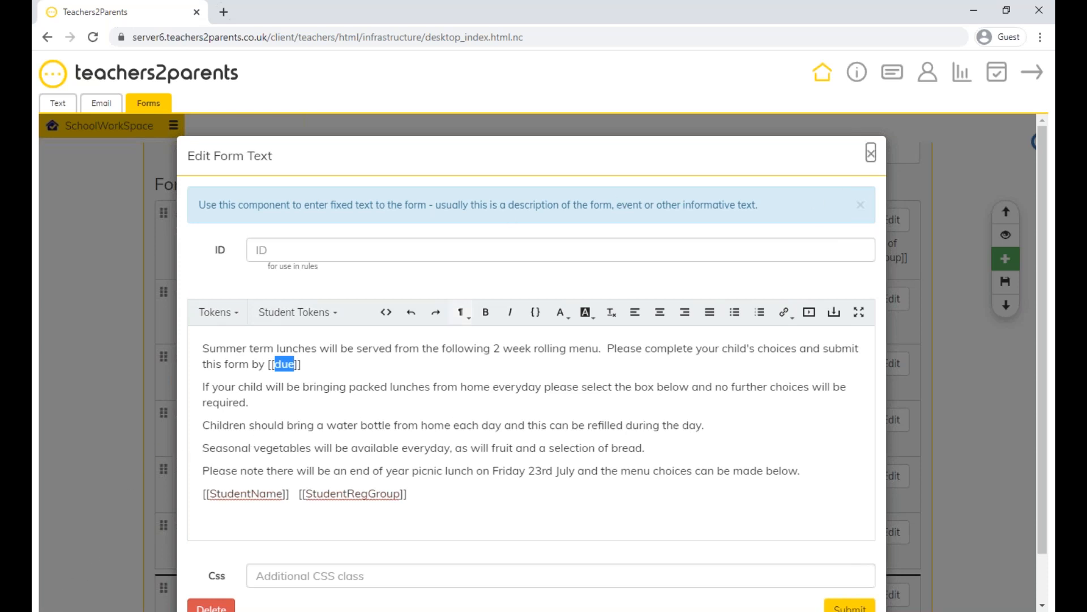
pyautogui.click(871, 153)
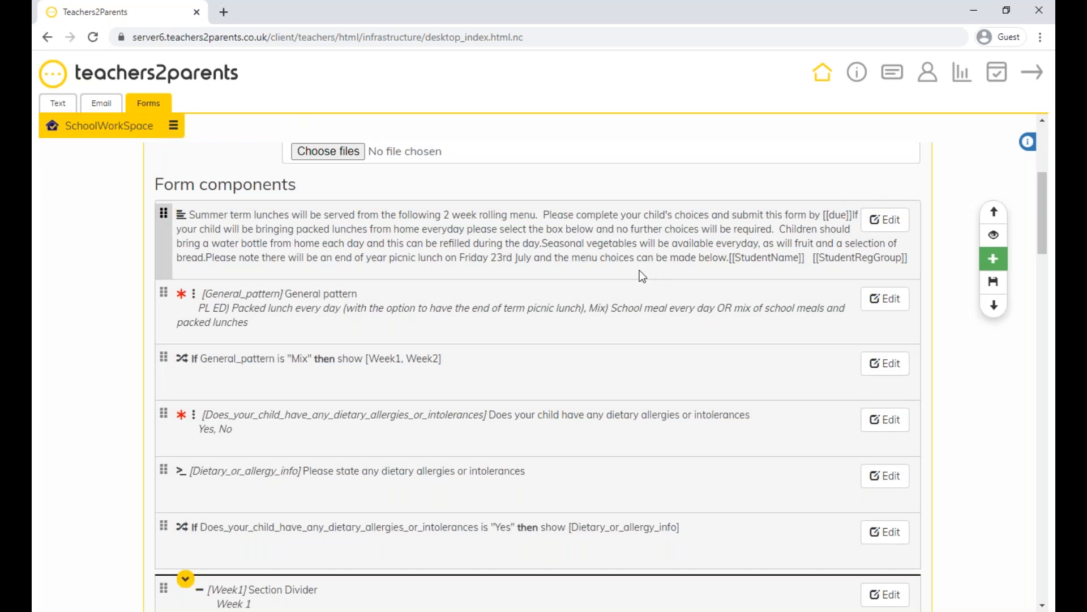
# - Open the dietary allergies or intolerances question, highlight its Yes and No options, and close it unchanged
pyautogui.scroll(-1, 640, 270)
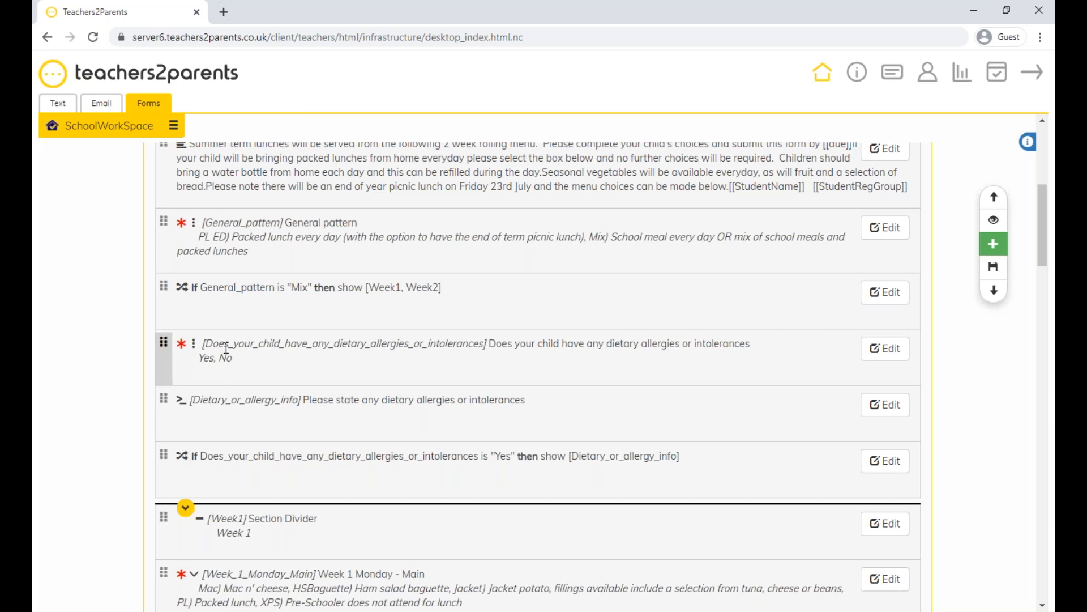
pyautogui.click(884, 348)
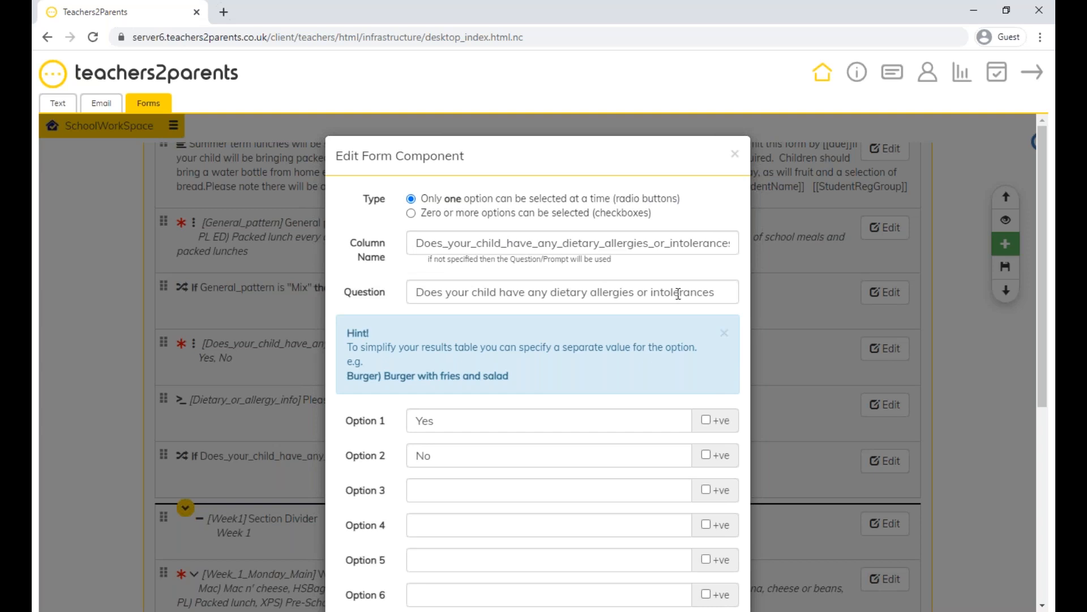
pyautogui.moveTo(439, 421); pyautogui.dragTo(406, 424)
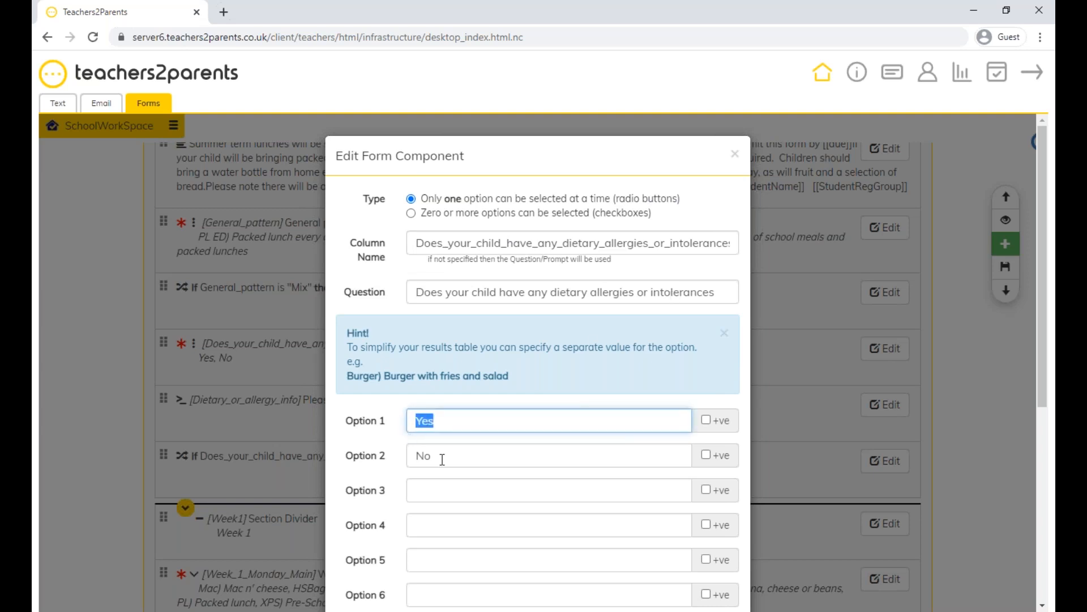
pyautogui.moveTo(442, 460); pyautogui.dragTo(412, 459)
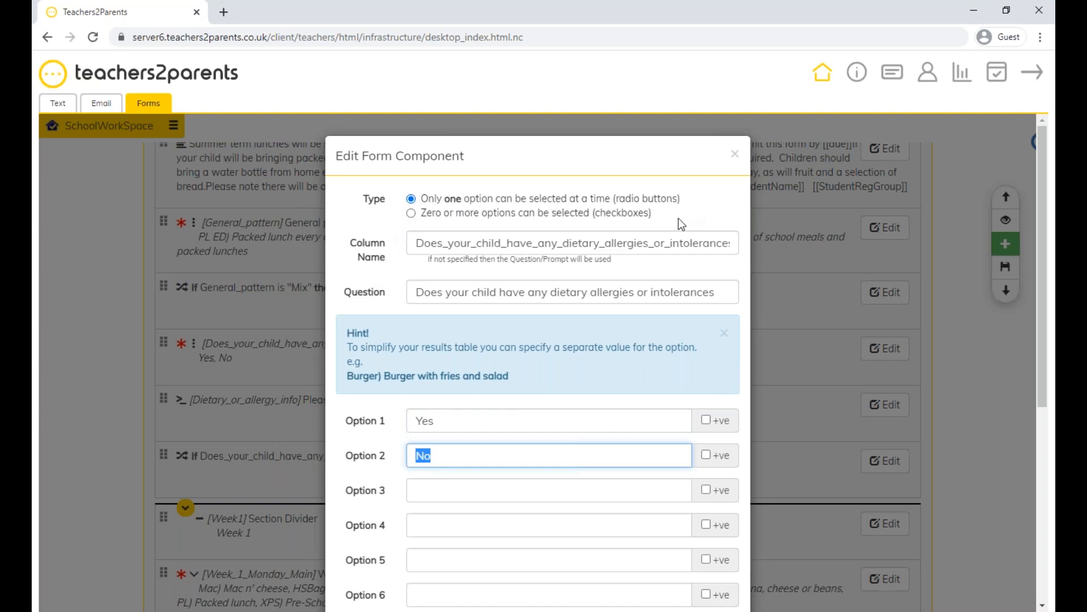
pyautogui.click(735, 155)
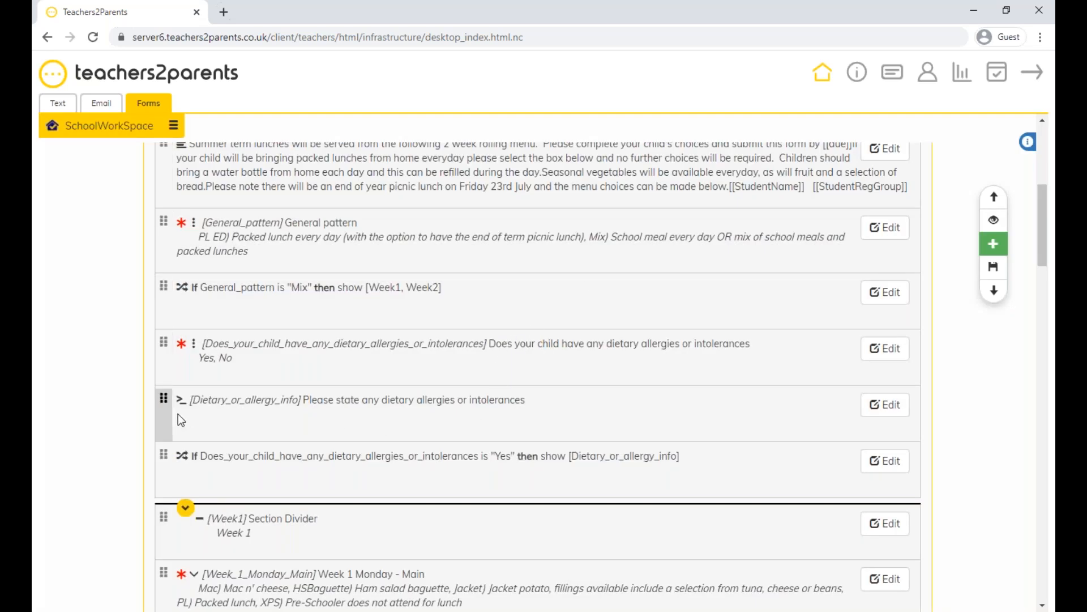
# - Open the Dietary_or_allergy_info text question, highlight its placeholder text, and close it unchanged
pyautogui.click(883, 406)
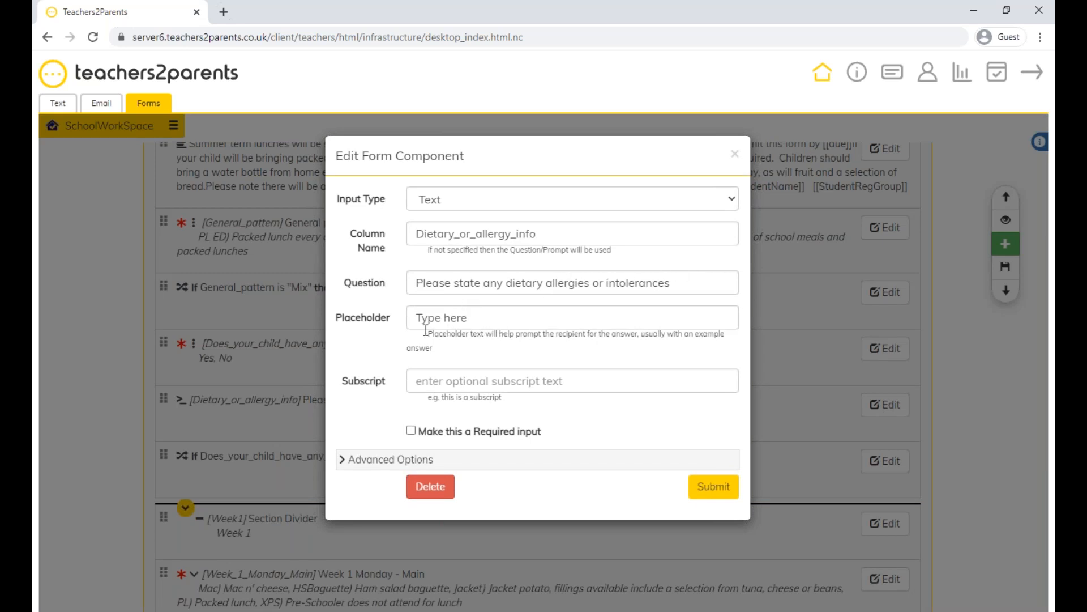
pyautogui.moveTo(496, 315); pyautogui.dragTo(412, 320)
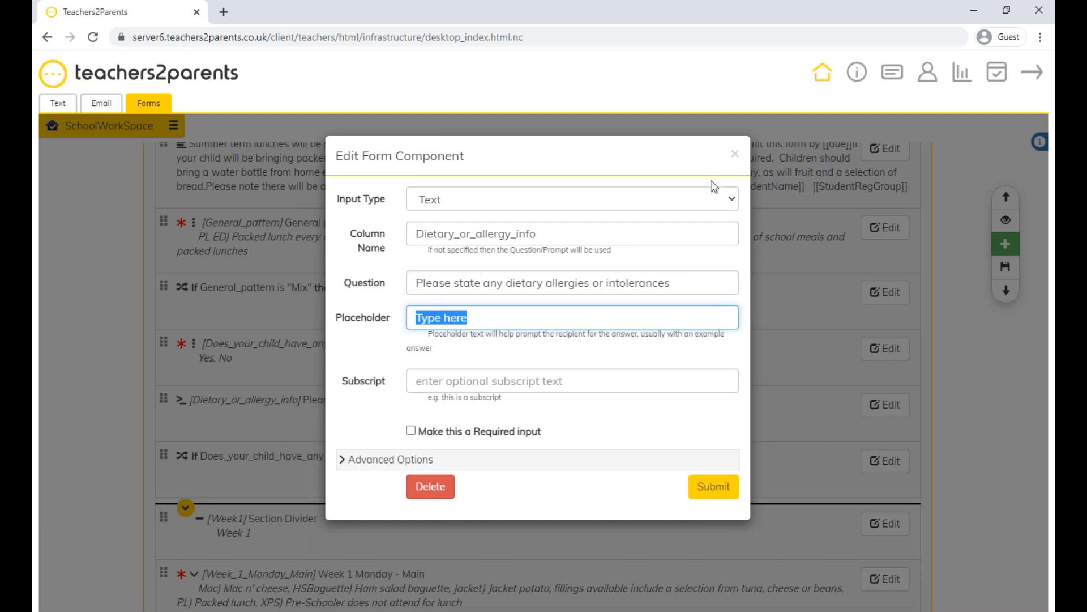
pyautogui.click(735, 157)
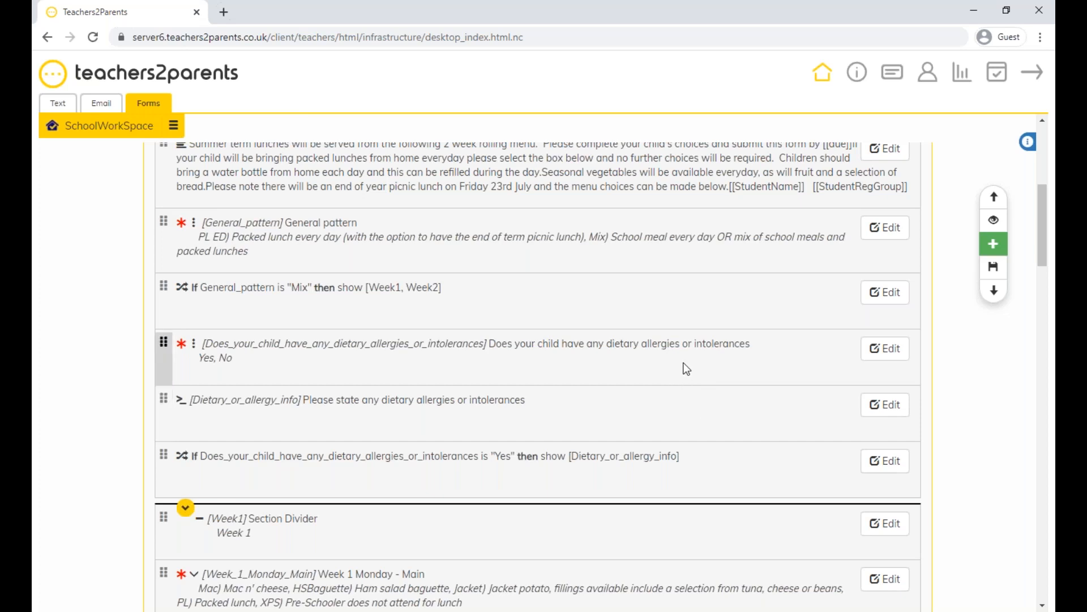
# - Inspect the rule that shows Dietary_or_allergy_info, highlighting its condition value and target control, and close it unchanged
pyautogui.click(886, 461)
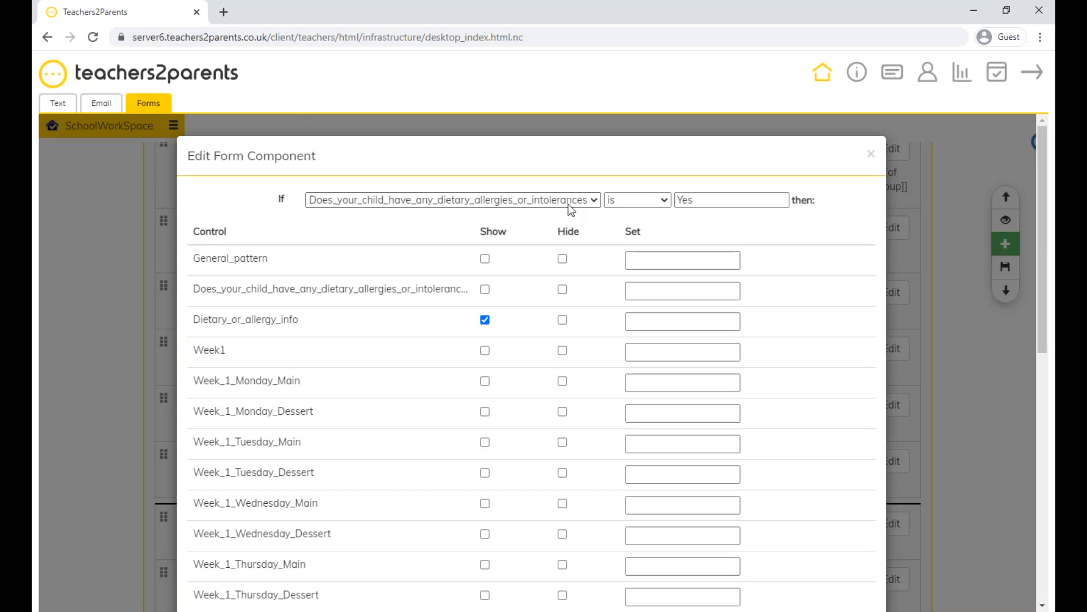
pyautogui.doubleClick(711, 198)
pyautogui.click(596, 313)
pyautogui.moveTo(193, 319); pyautogui.dragTo(326, 335)
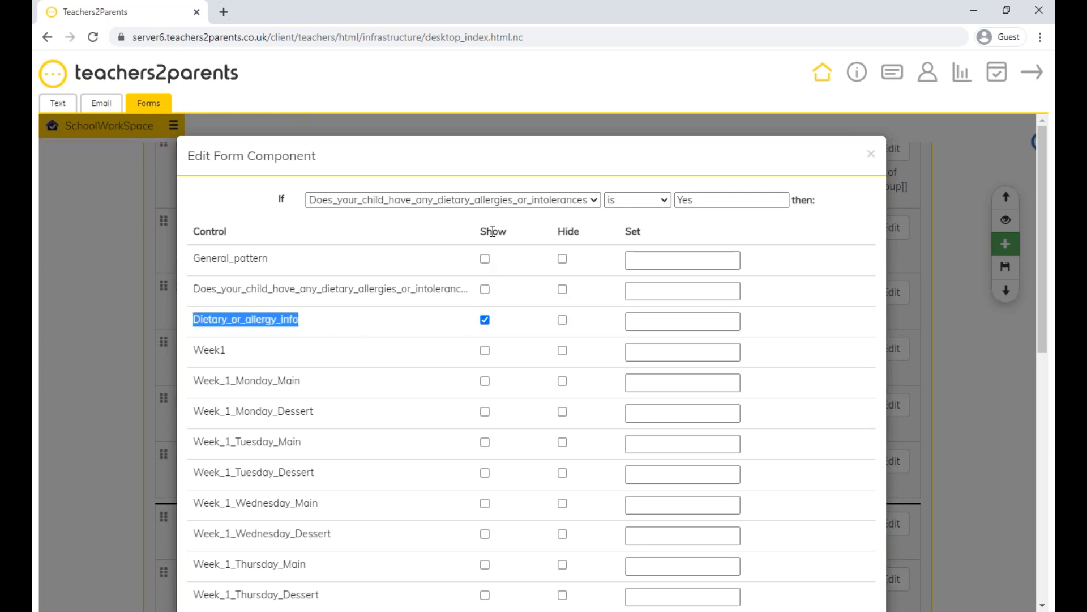
pyautogui.click(359, 325)
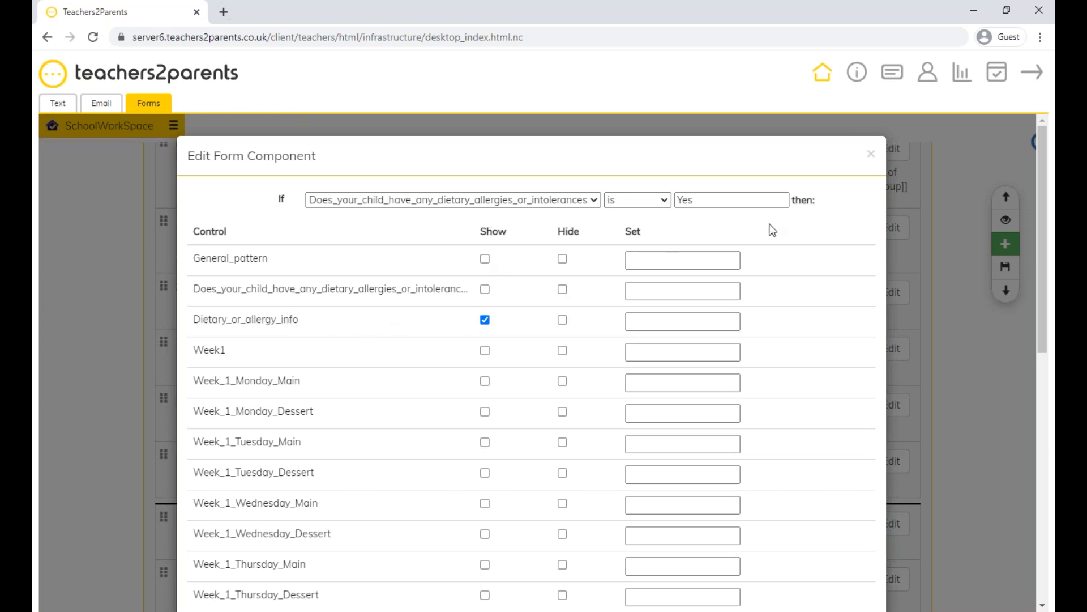
pyautogui.click(871, 154)
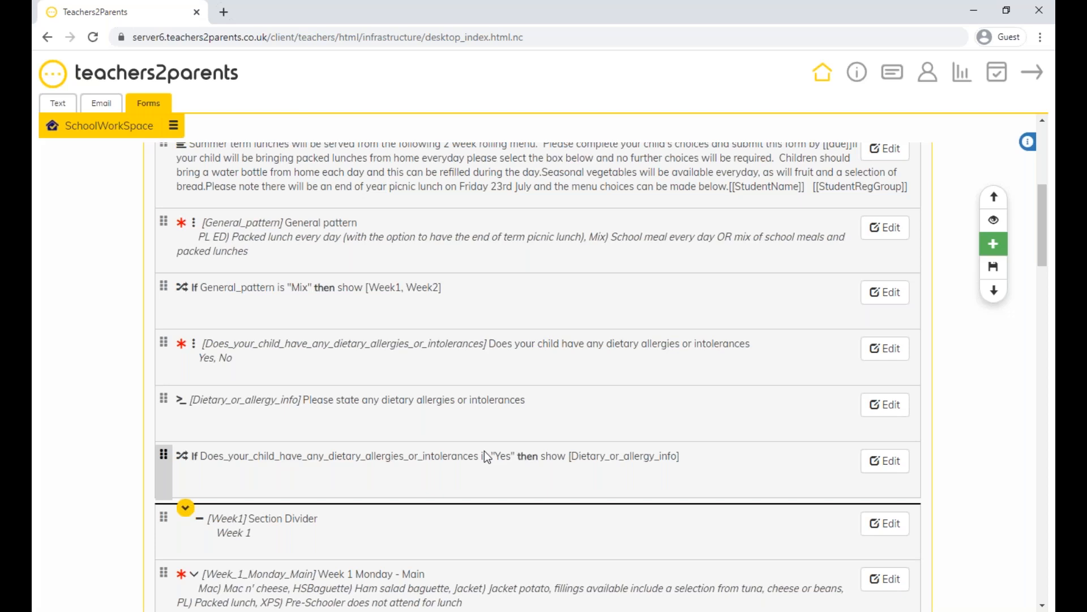
# - Open the Week 1 Monday main question, highlight its first three meal options and their short result values, and close it
pyautogui.scroll(-3, 484, 451)
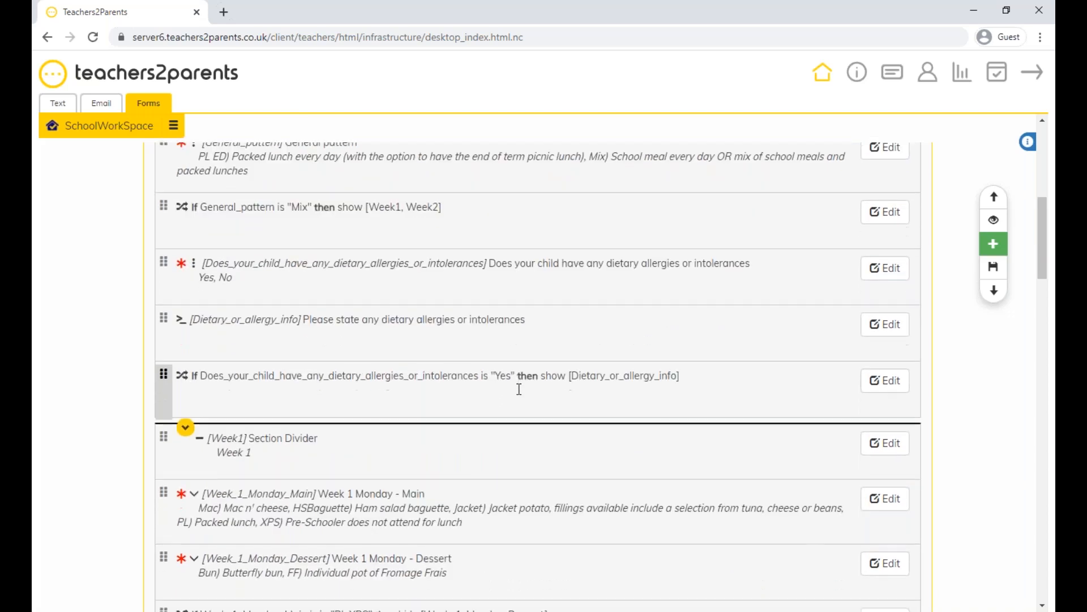
pyautogui.scroll(-4, 514, 388)
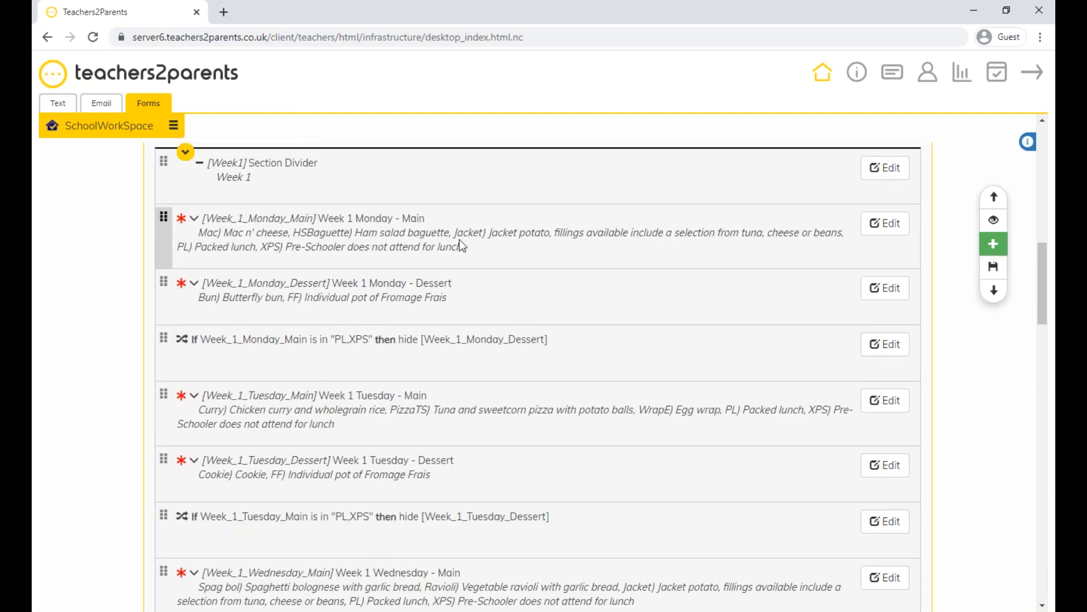
pyautogui.click(884, 224)
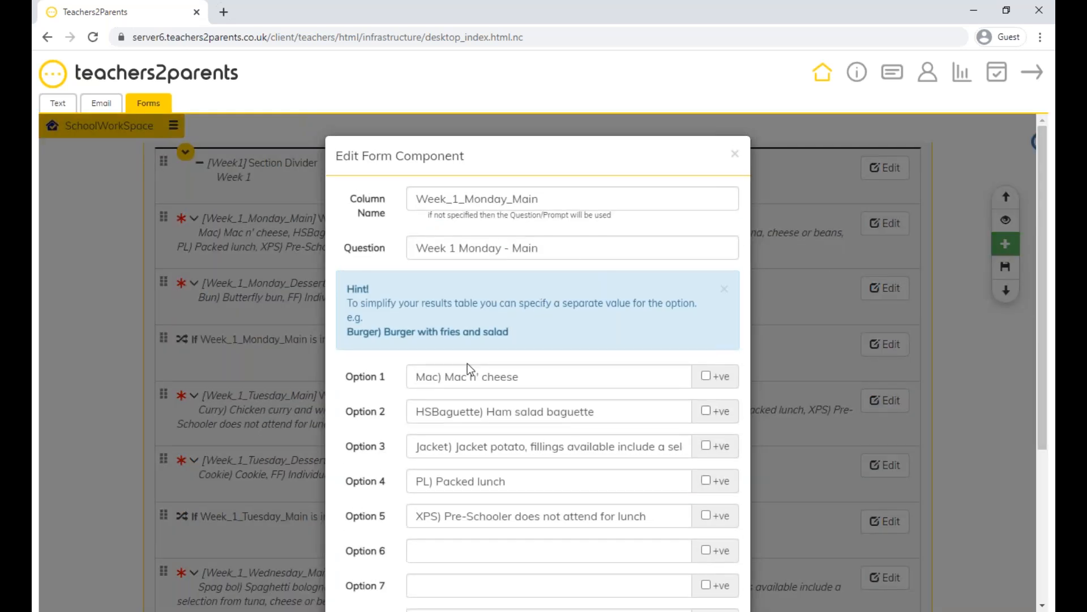
pyautogui.moveTo(540, 377); pyautogui.dragTo(408, 376)
pyautogui.moveTo(605, 412); pyautogui.dragTo(409, 411)
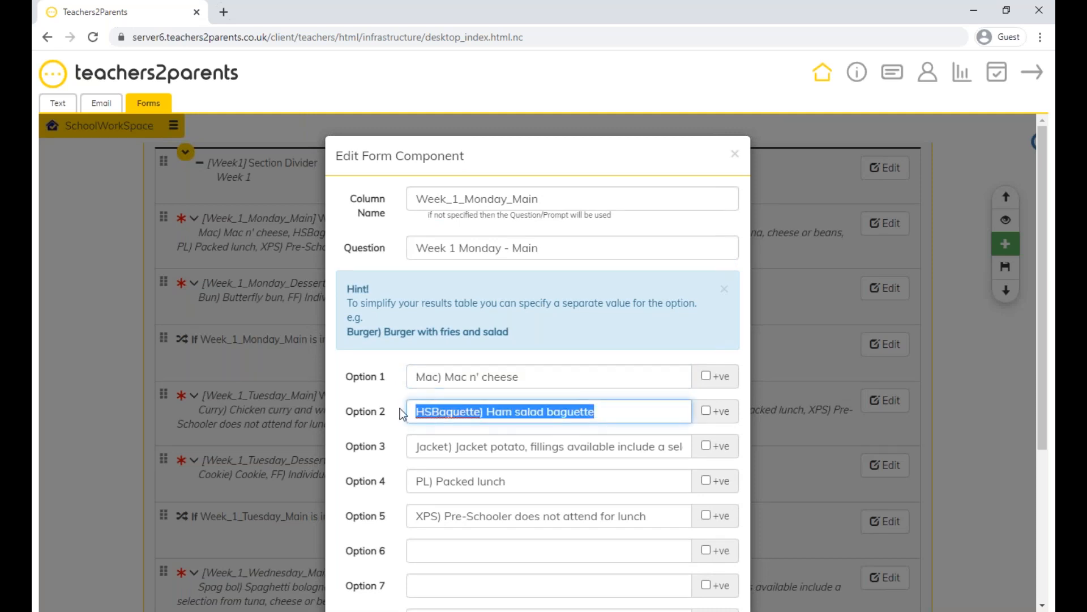
pyautogui.click(464, 451)
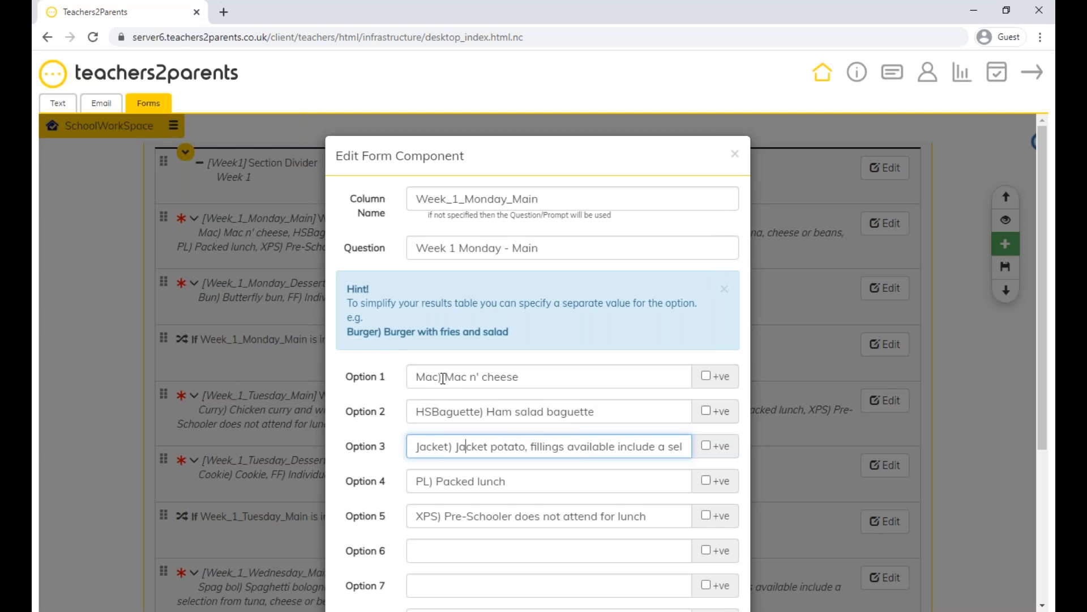
pyautogui.moveTo(439, 378); pyautogui.dragTo(415, 378)
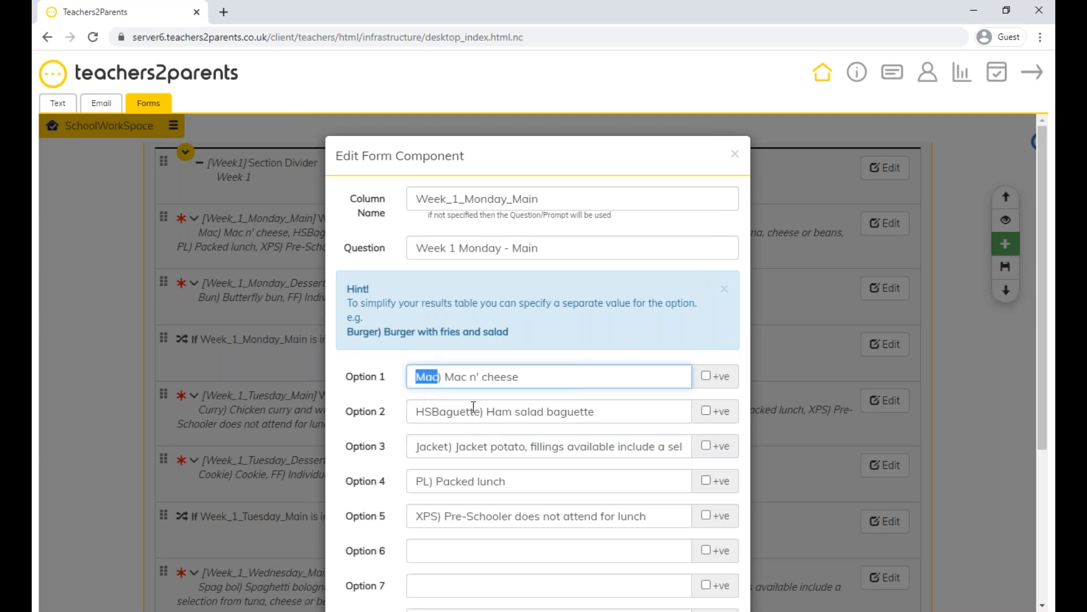
pyautogui.moveTo(482, 412); pyautogui.dragTo(414, 448)
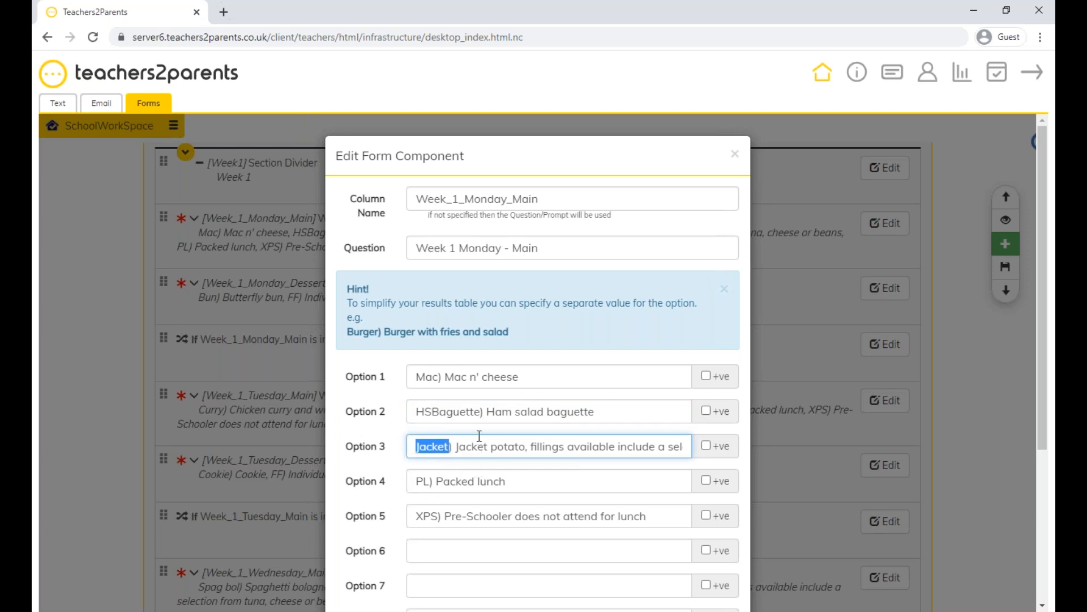
pyautogui.click(734, 158)
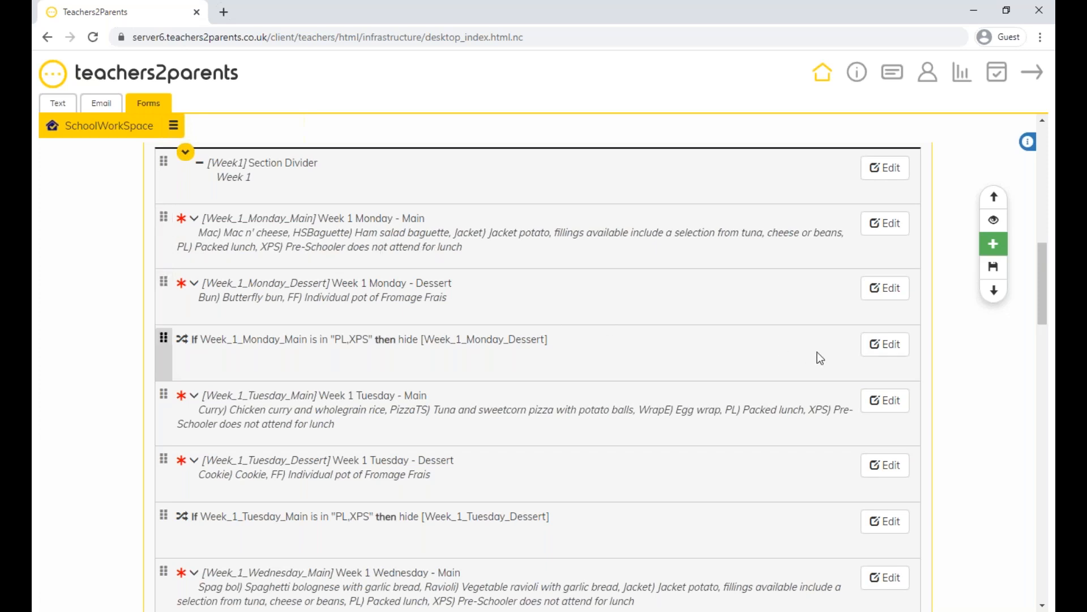
# - Open the rule that hides the Week 1 Monday dessert, highlight the XPS code in its condition, and close it
pyautogui.click(886, 345)
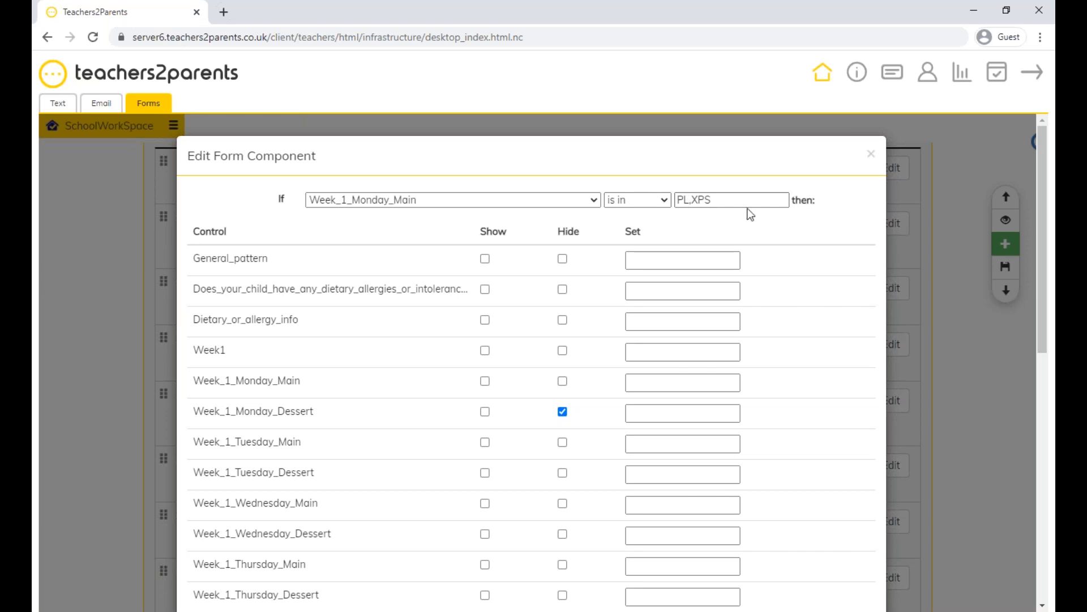
pyautogui.click(690, 200)
pyautogui.moveTo(689, 200)
pyautogui.mouseDown()
pyautogui.moveTo(678, 201)
pyautogui.moveTo(695, 203)
pyautogui.mouseUp()
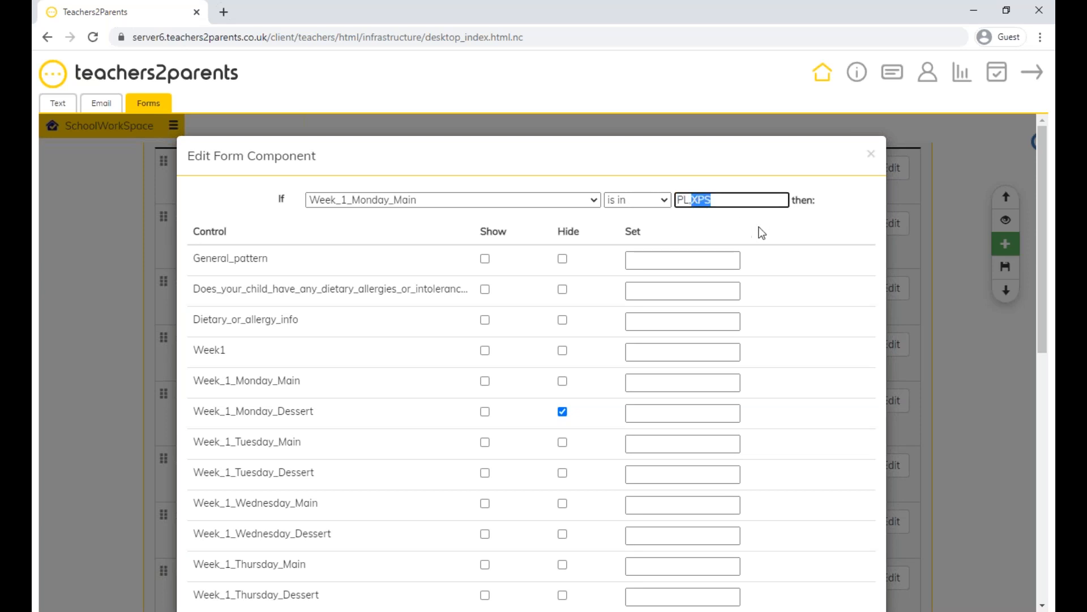
pyautogui.click(871, 159)
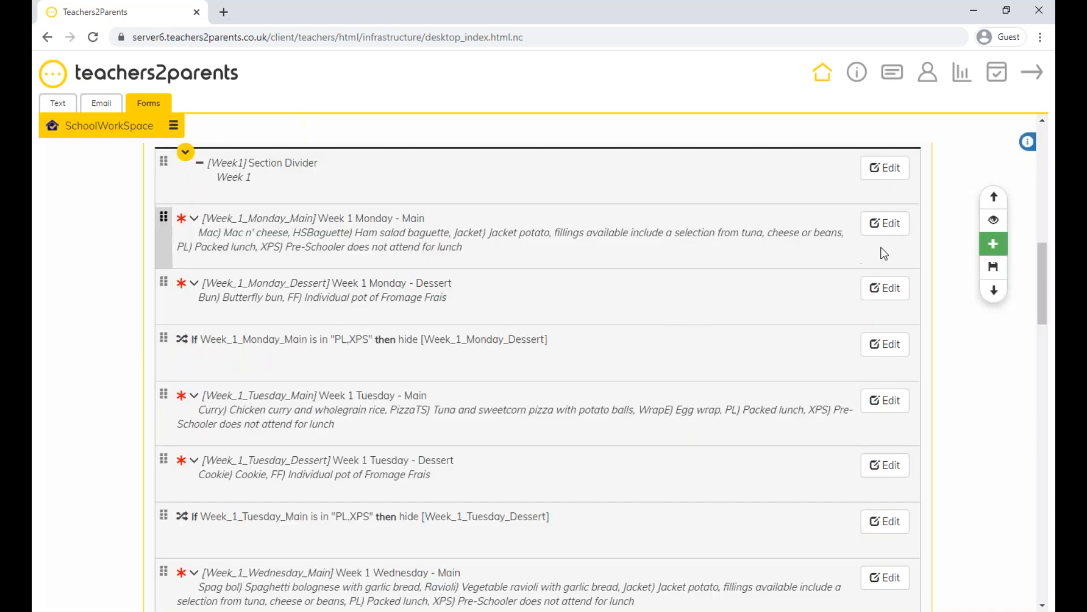
# - Check the PL and XPS codes in the Week 1 Monday main options, and review the Monday dessert rule again
pyautogui.click(885, 222)
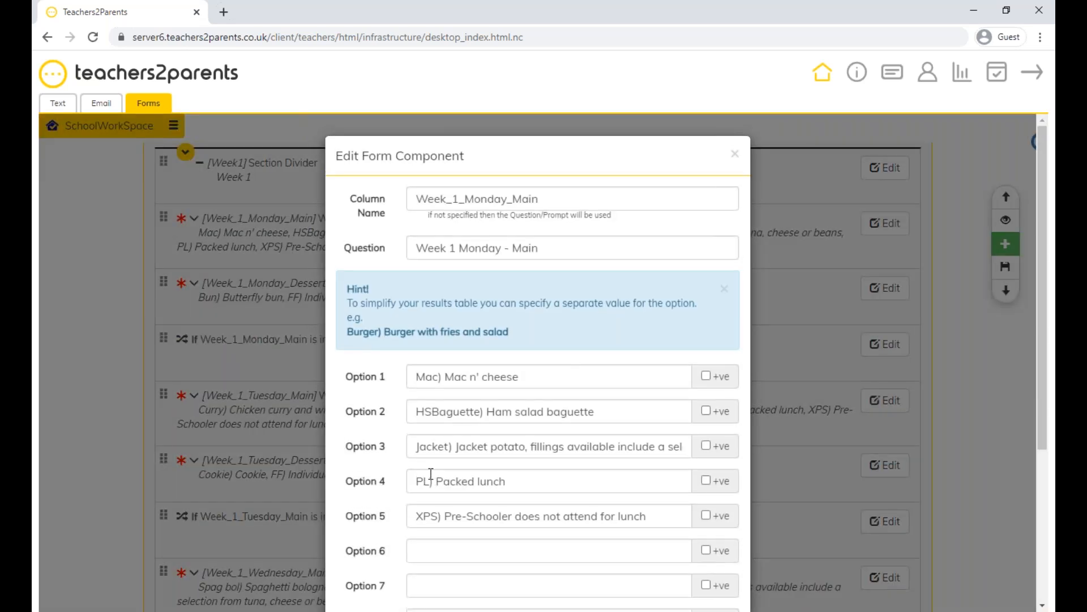
pyautogui.moveTo(431, 480); pyautogui.dragTo(417, 481)
pyautogui.moveTo(438, 516); pyautogui.dragTo(418, 517)
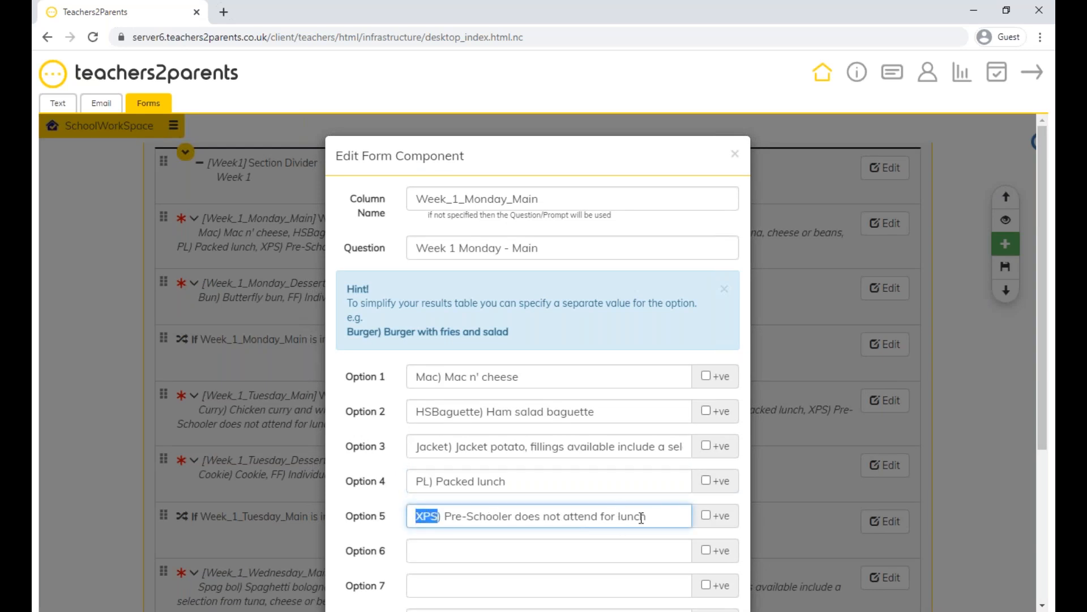
pyautogui.click(735, 154)
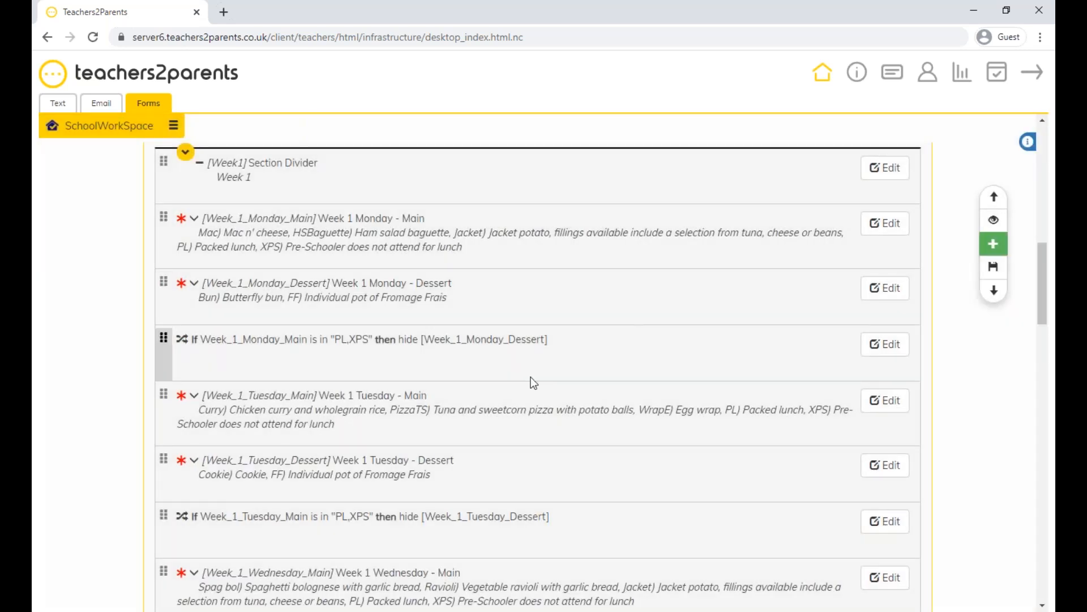
pyautogui.click(885, 344)
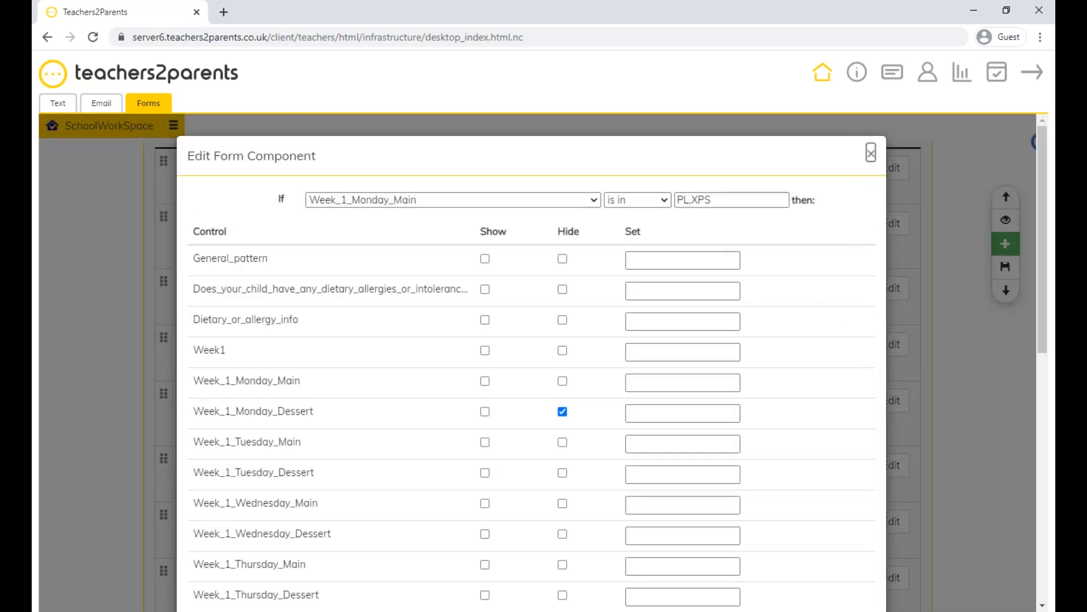
pyautogui.click(871, 153)
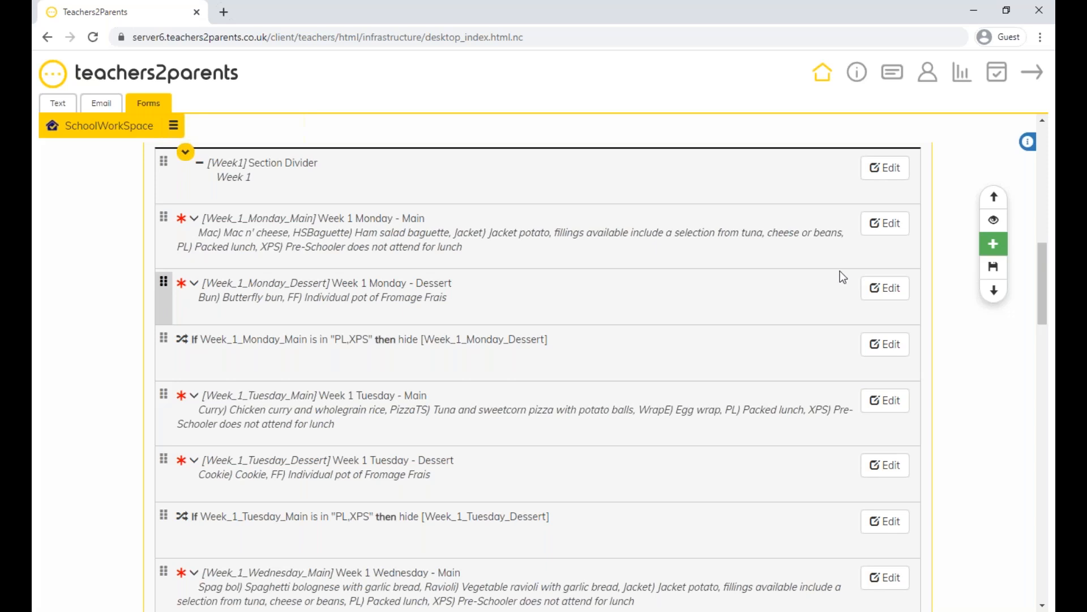
# - Look through the remaining Week 1, Week 2 and end-of-term components down to the end of the form
pyautogui.scroll(-4, 312, 326)
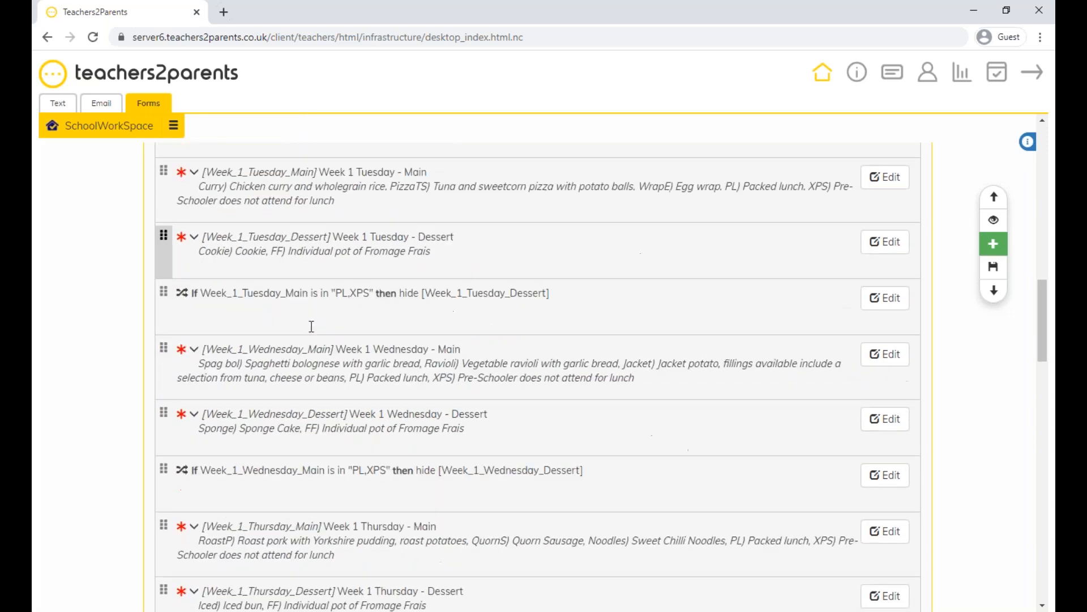
pyautogui.scroll(-20, 311, 326)
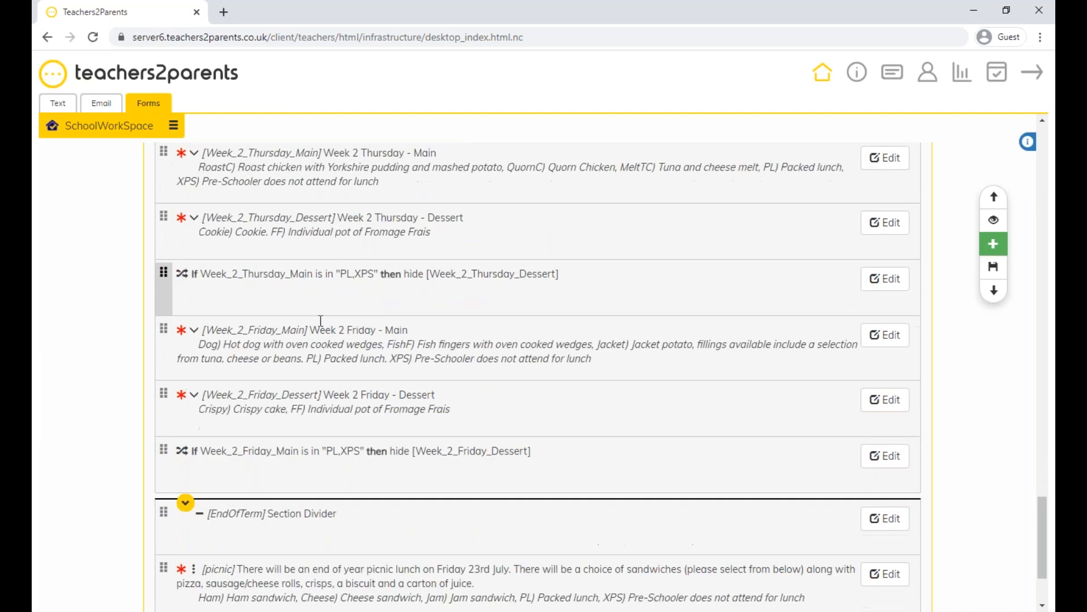
pyautogui.scroll(-3, 321, 321)
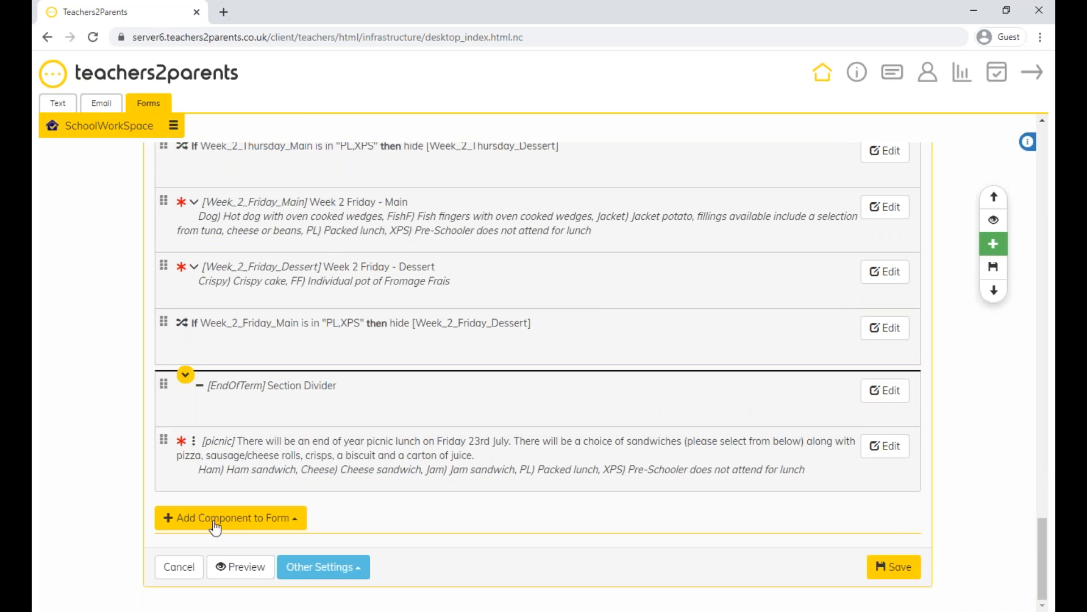
# - Review the available form component types and text input prompts, look through the blank dropdown question's settings, and close it without adding anything
pyautogui.click(298, 526)
pyautogui.click(298, 526)
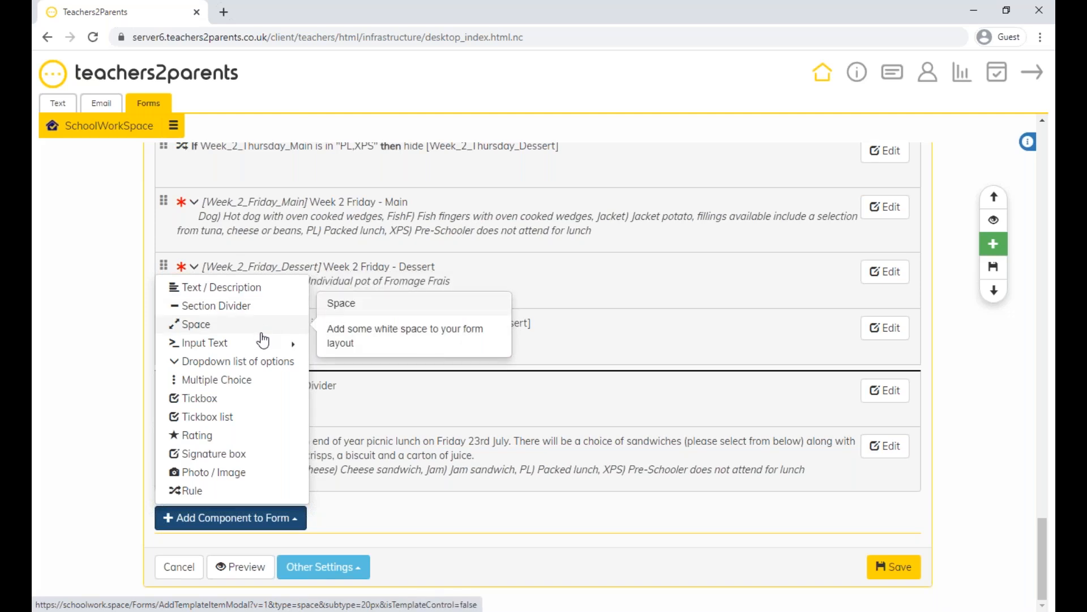
pyautogui.moveTo(265, 346)
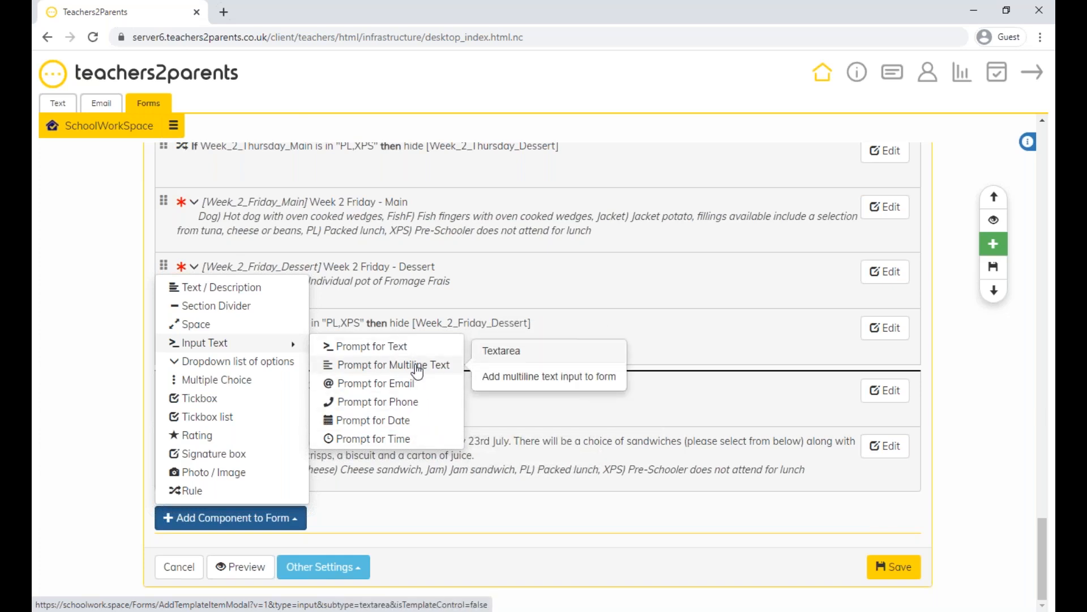
pyautogui.click(275, 363)
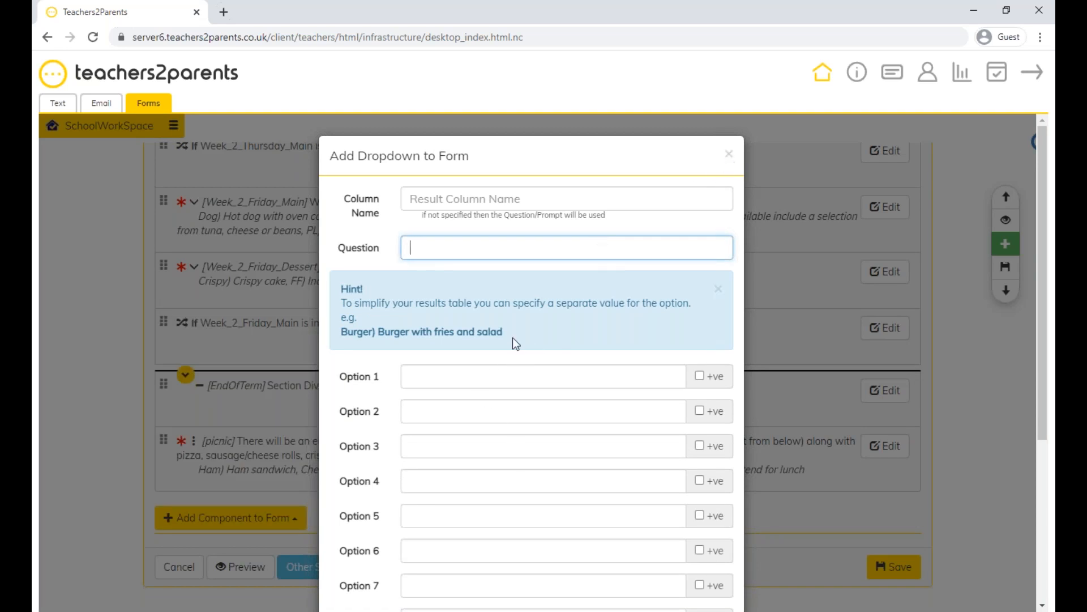
pyautogui.scroll(-3, 490, 420)
pyautogui.scroll(3, 498, 430)
pyautogui.click(730, 156)
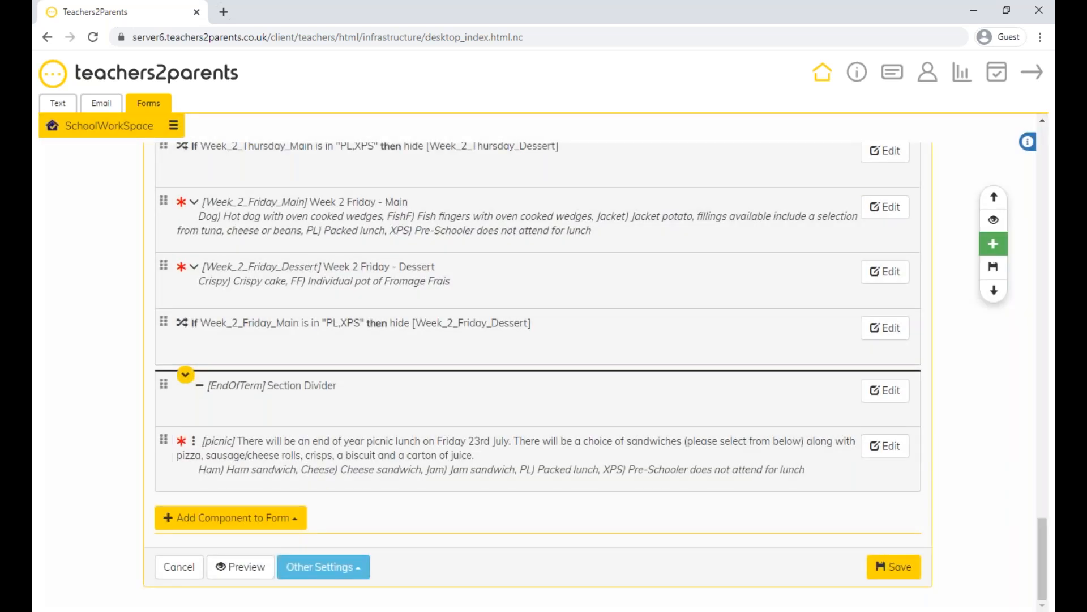
# - Look over the remaining component types down to Rule, and return to the SchoolWorkSpace list of forms
pyautogui.click(241, 528)
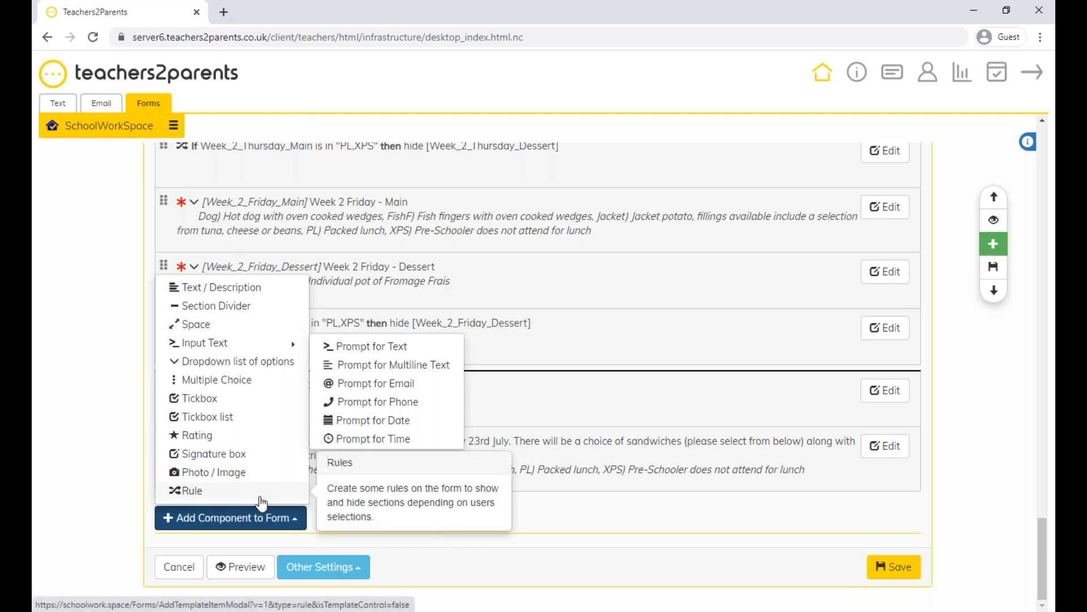
pyautogui.click(125, 501)
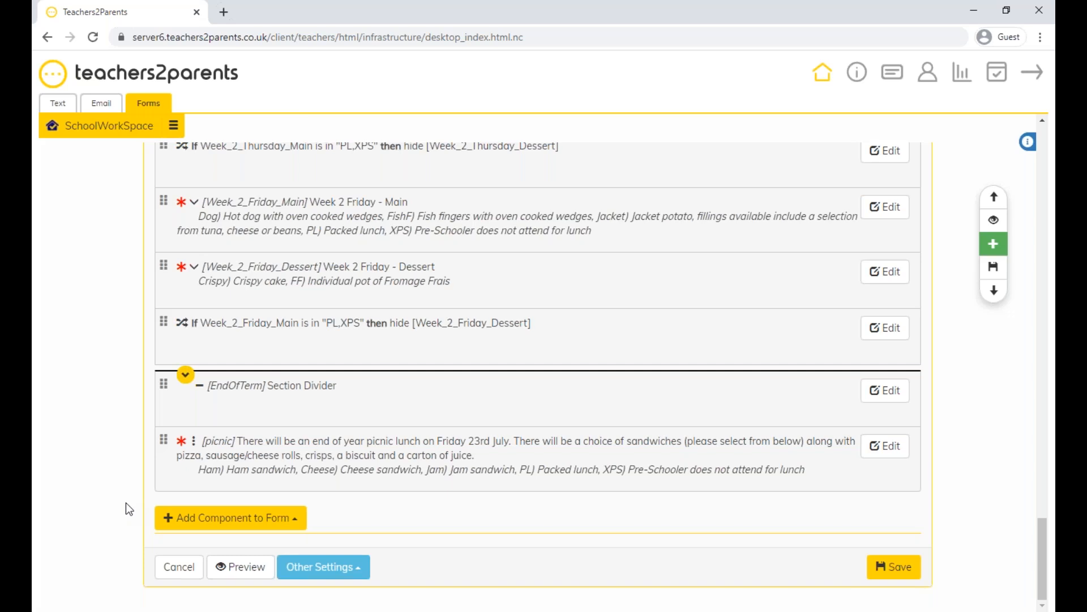
pyautogui.click(101, 127)
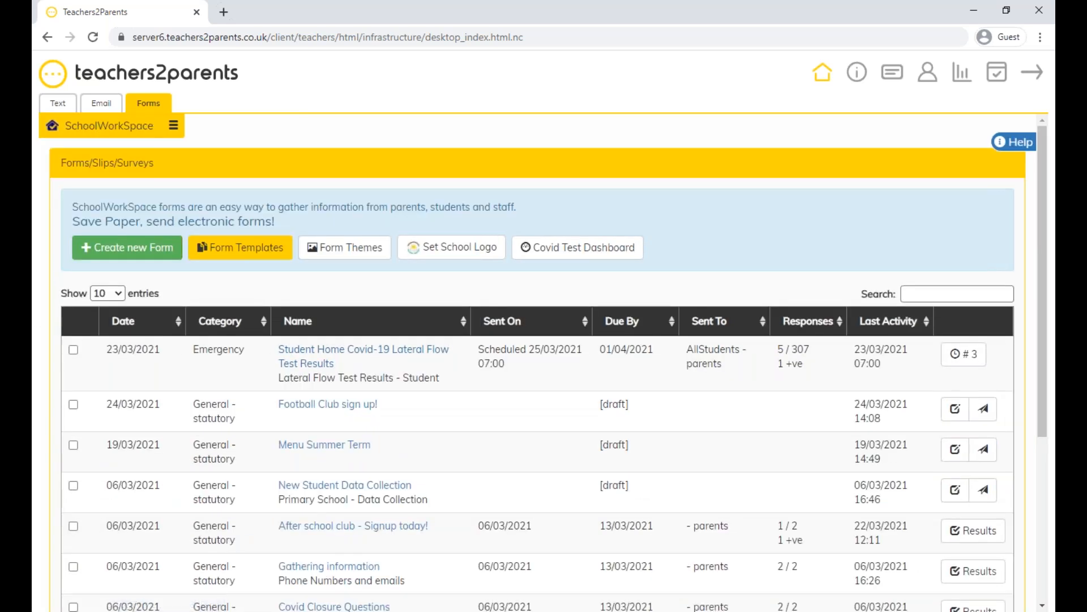